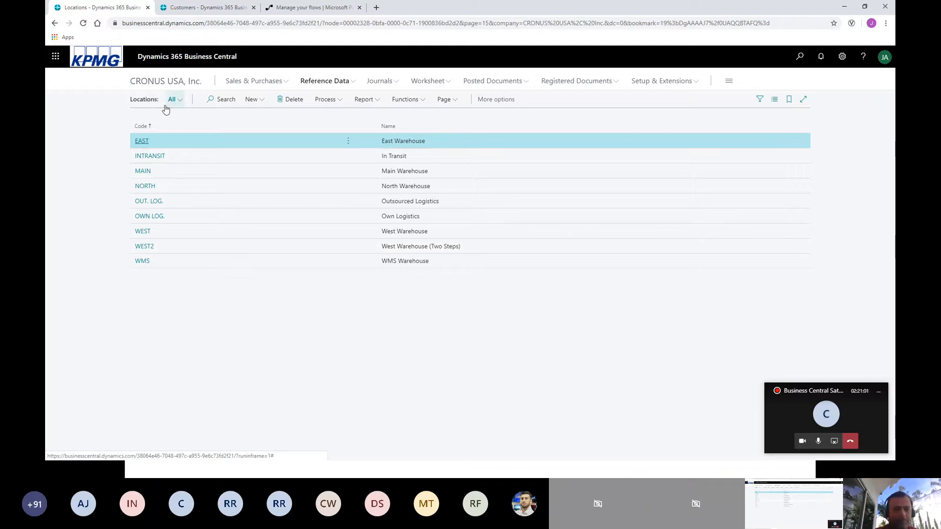
Look at the WEST location card, and open the bins list of the WMS location from its card.
{"action": "left_click", "coordinate": [143, 232]}
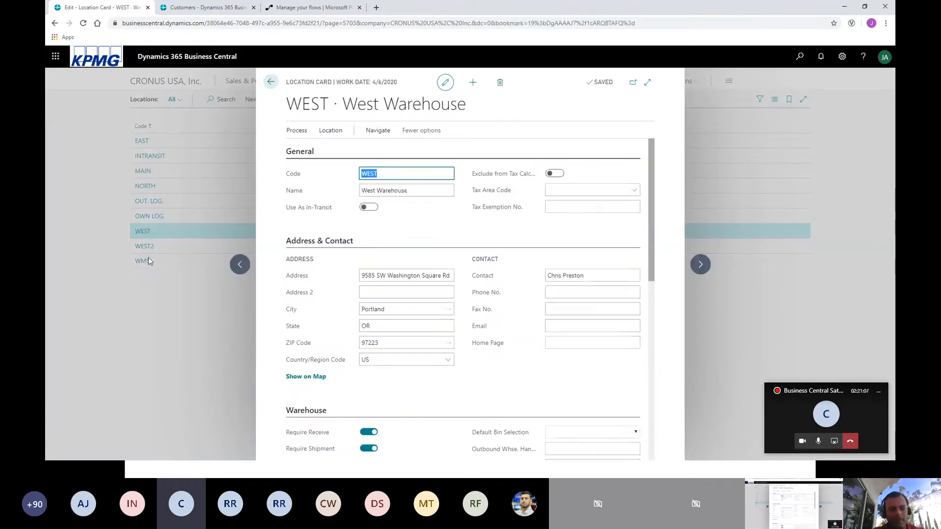
{"action": "left_click", "coordinate": [146, 264]}
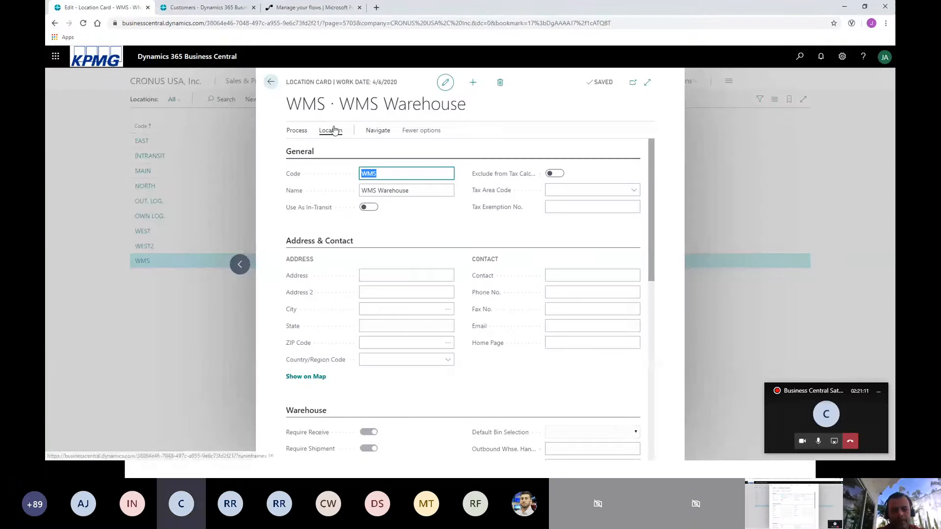
{"action": "left_click", "coordinate": [334, 130]}
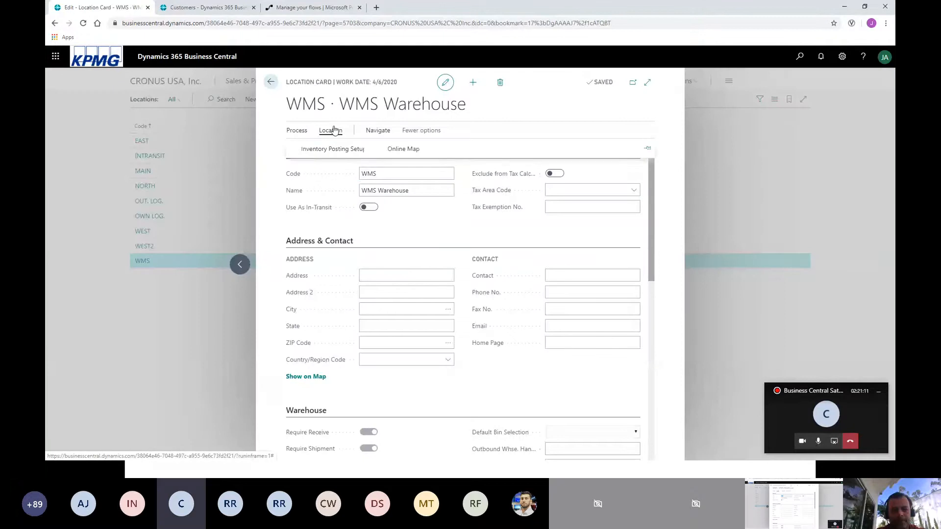
{"action": "left_click", "coordinate": [379, 135]}
{"action": "left_click", "coordinate": [312, 149]}
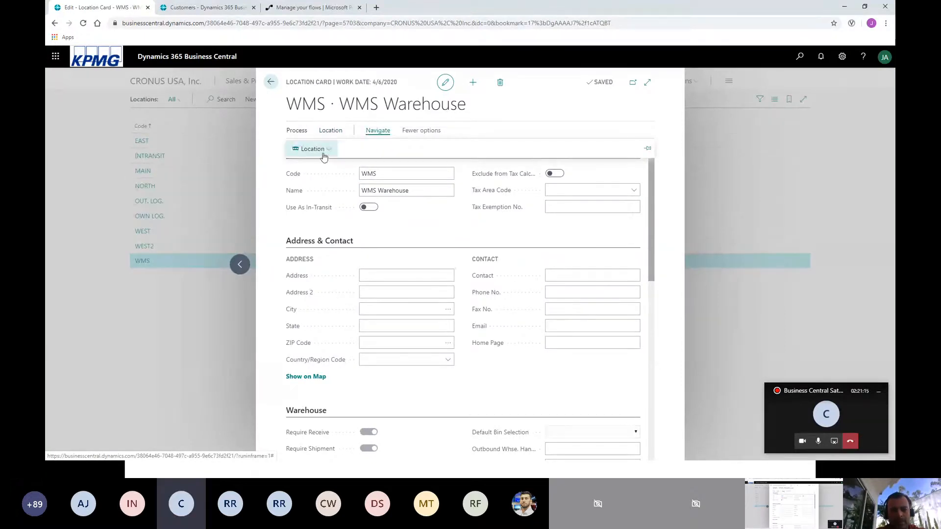
{"action": "left_click", "coordinate": [302, 200]}
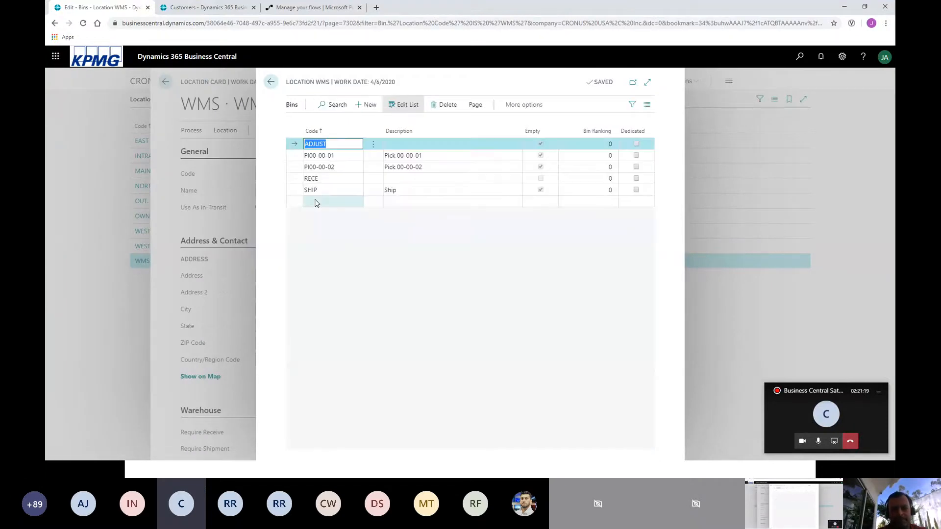
Examine the WMS pick bins PI00-00-01 and PI00-00-02, and return to the locations list.
{"action": "left_click", "coordinate": [338, 155]}
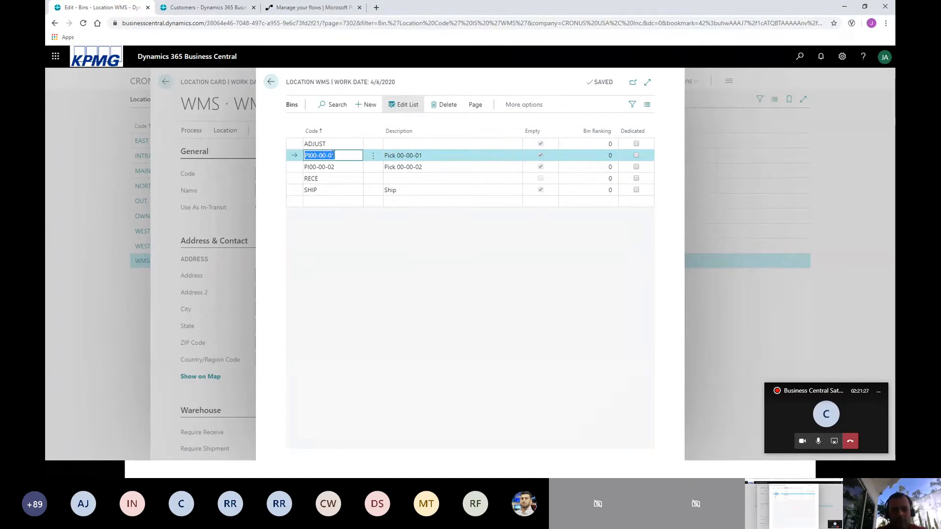
{"action": "left_click", "coordinate": [336, 166]}
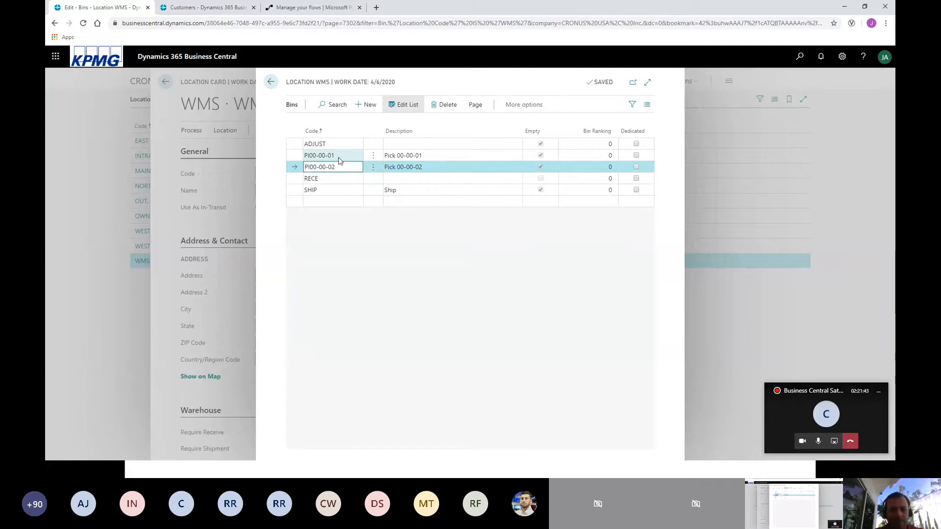
{"action": "key", "text": "Escape"}
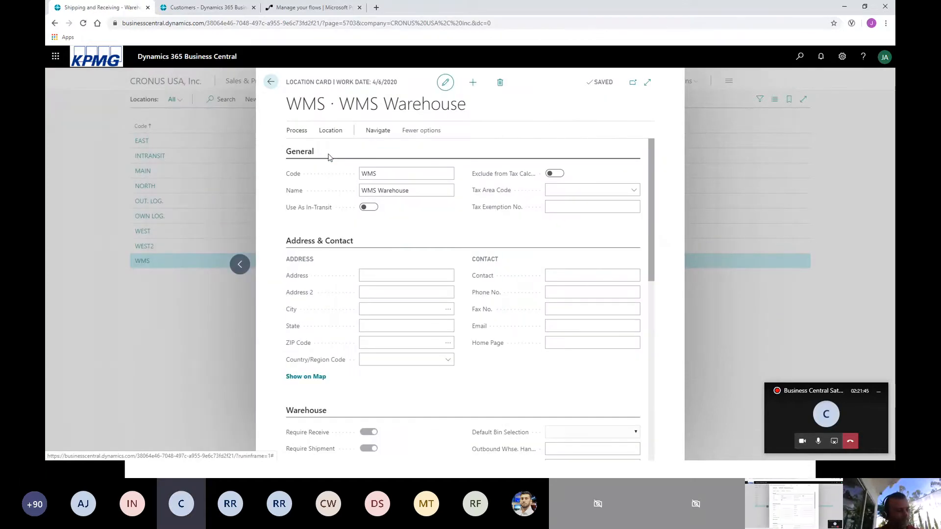
{"action": "left_click", "coordinate": [270, 83]}
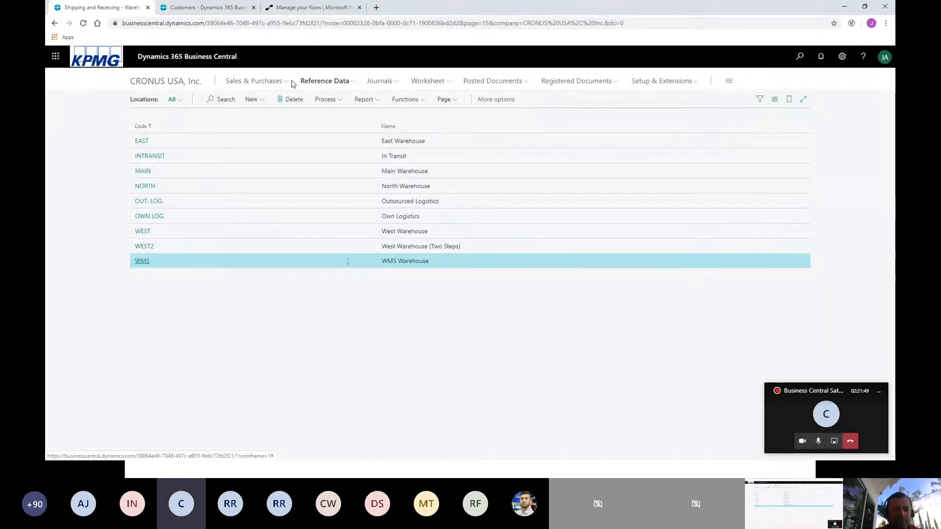
Open the items list and dismiss the sales forecast notification.
{"action": "left_click", "coordinate": [309, 82]}
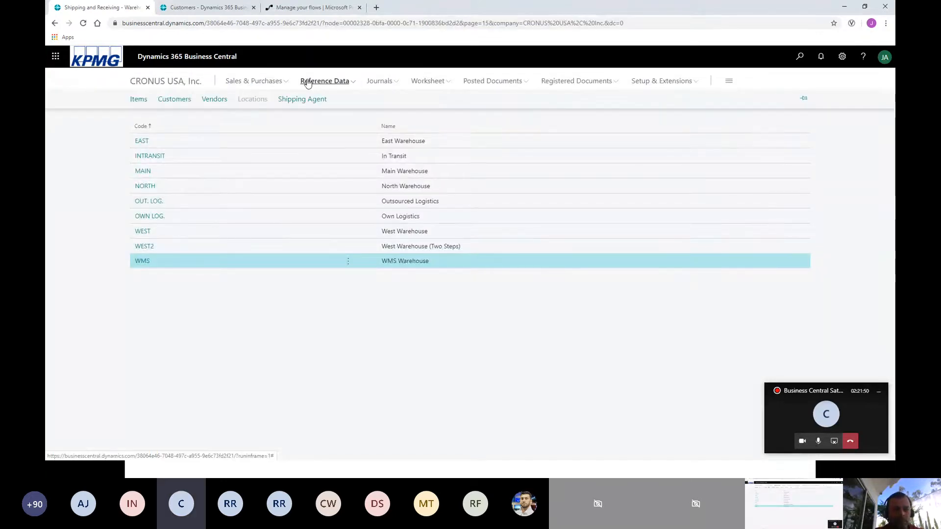
{"action": "left_click", "coordinate": [139, 99]}
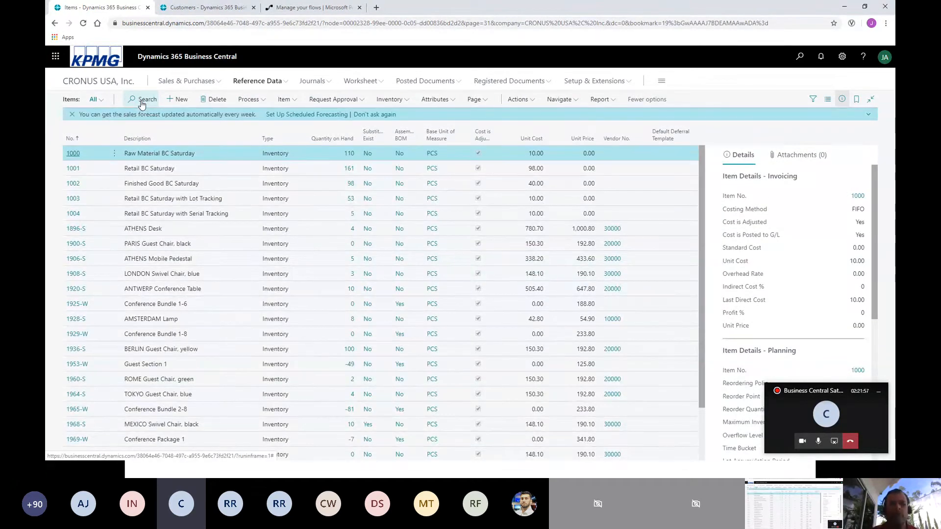
{"action": "left_click", "coordinate": [72, 115]}
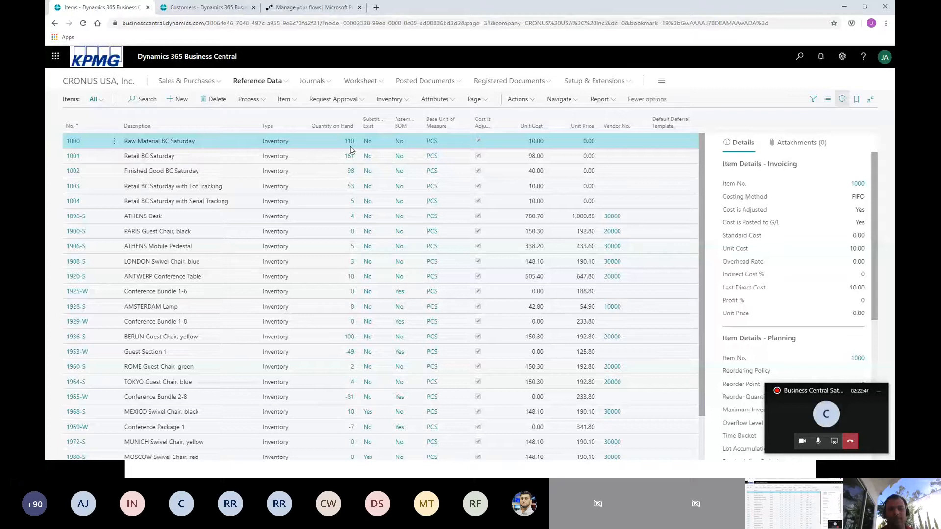
Review the Items by Location matrix from item 1000 across all locations through WMS, and close it.
{"action": "left_click", "coordinate": [570, 100]}
{"action": "mouse_move", "coordinate": [568, 117]}
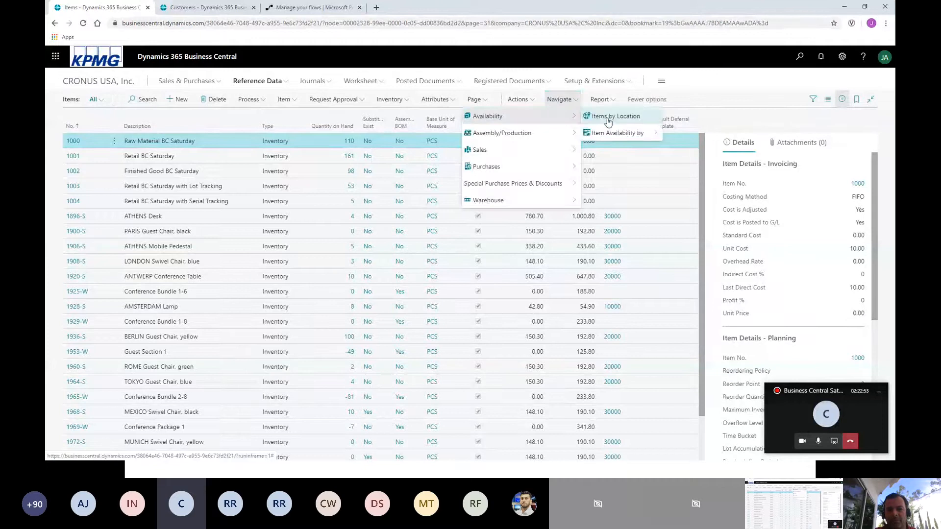
{"action": "left_click", "coordinate": [609, 117]}
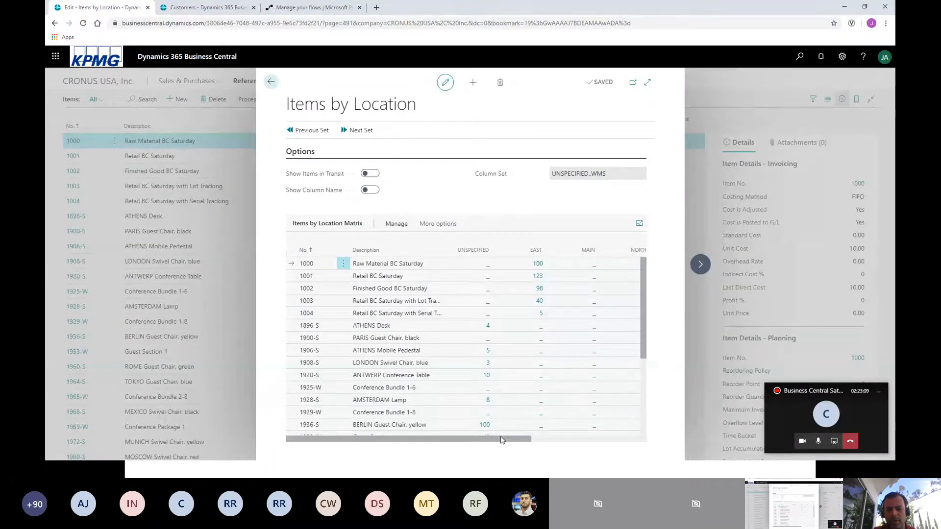
{"action": "left_click_drag", "start_coordinate": [513, 439], "coordinate": [578, 443]}
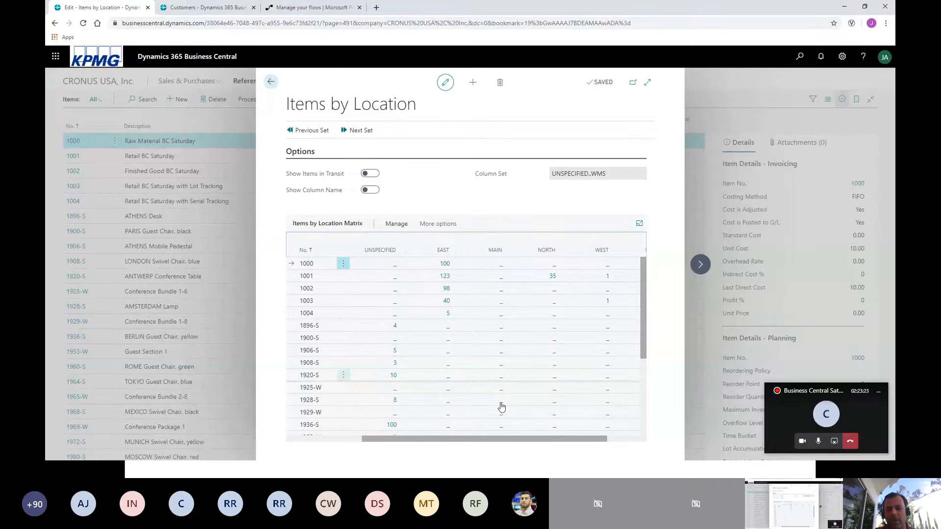
{"action": "left_click_drag", "start_coordinate": [521, 438], "coordinate": [571, 439]}
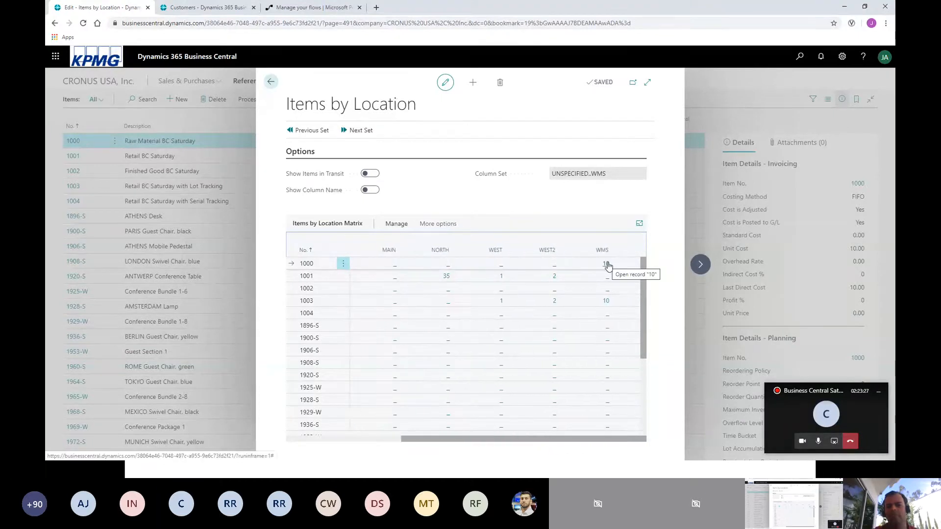
{"action": "left_click", "coordinate": [271, 82]}
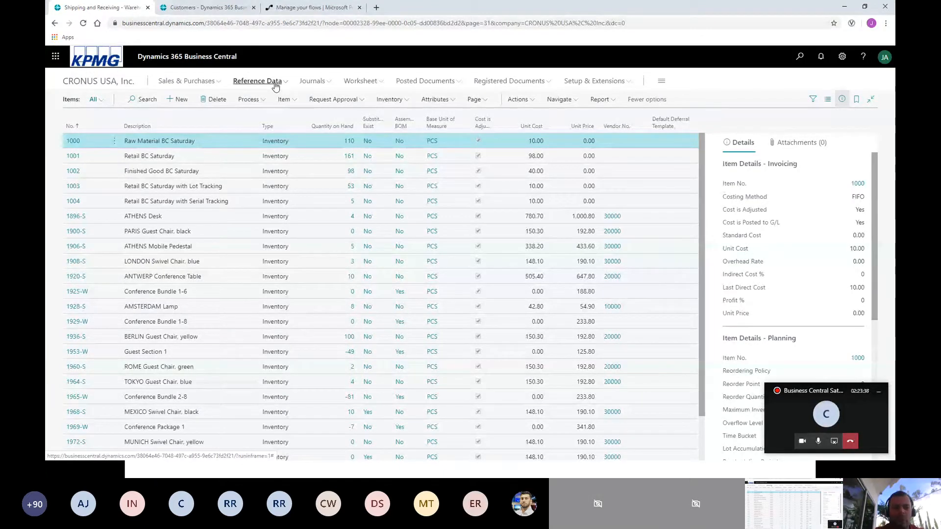
Open the DEFAULT batch of the item journals.
{"action": "left_click", "coordinate": [309, 86]}
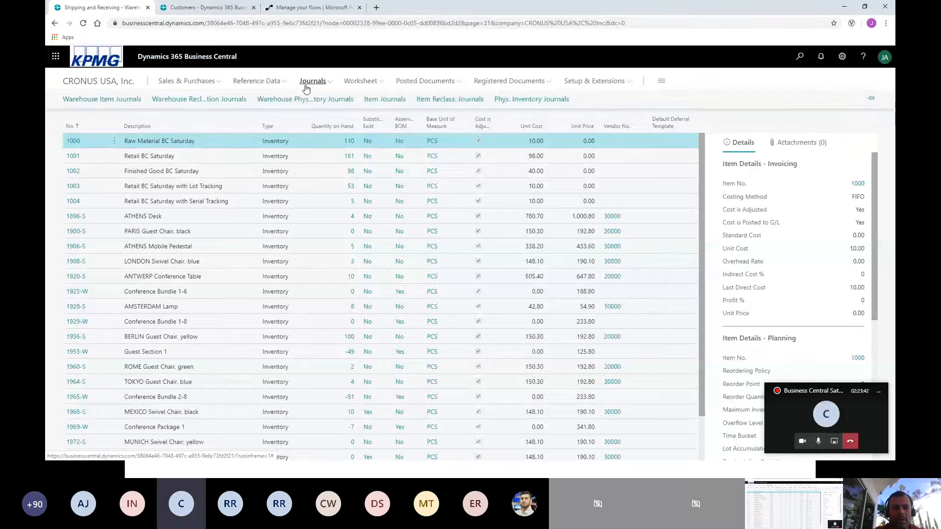
{"action": "left_click", "coordinate": [378, 102]}
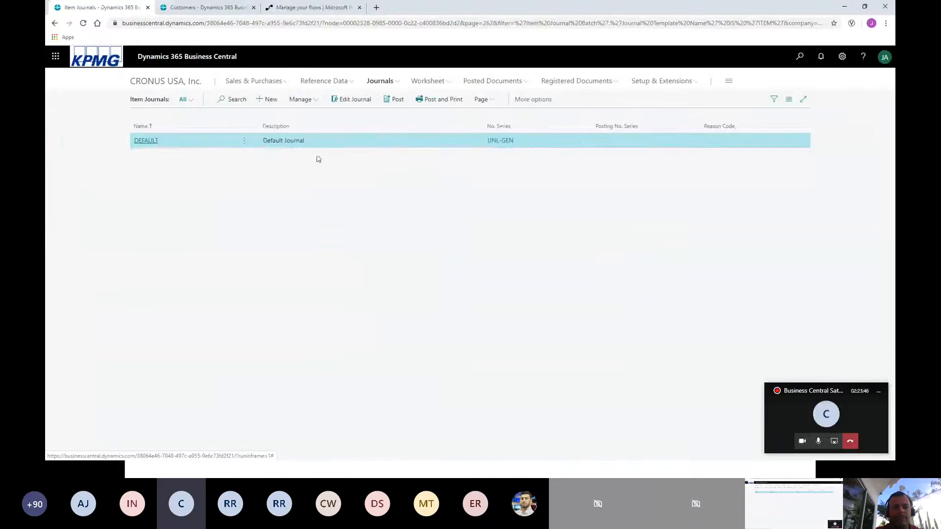
{"action": "left_click", "coordinate": [147, 140]}
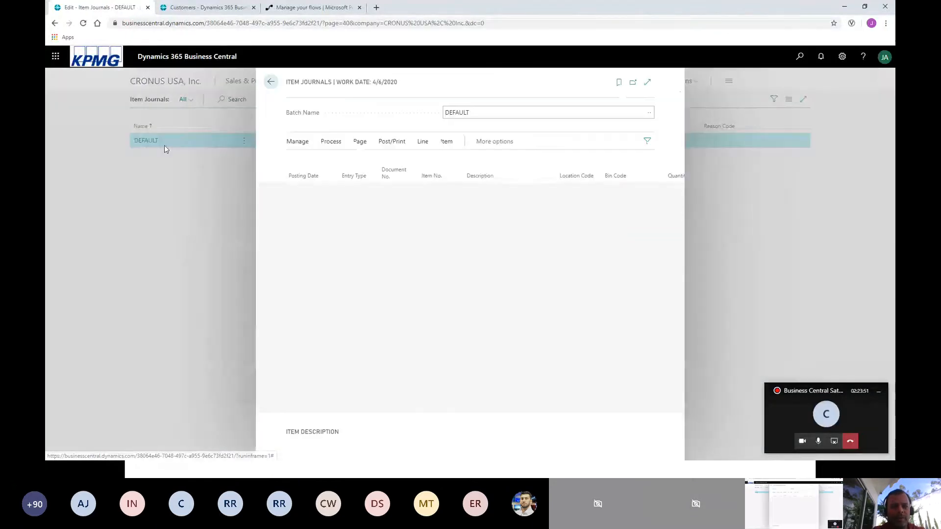
Fill the purchase journal line with item 1001, location EAST and quantity 100.
{"action": "left_click", "coordinate": [433, 188]}
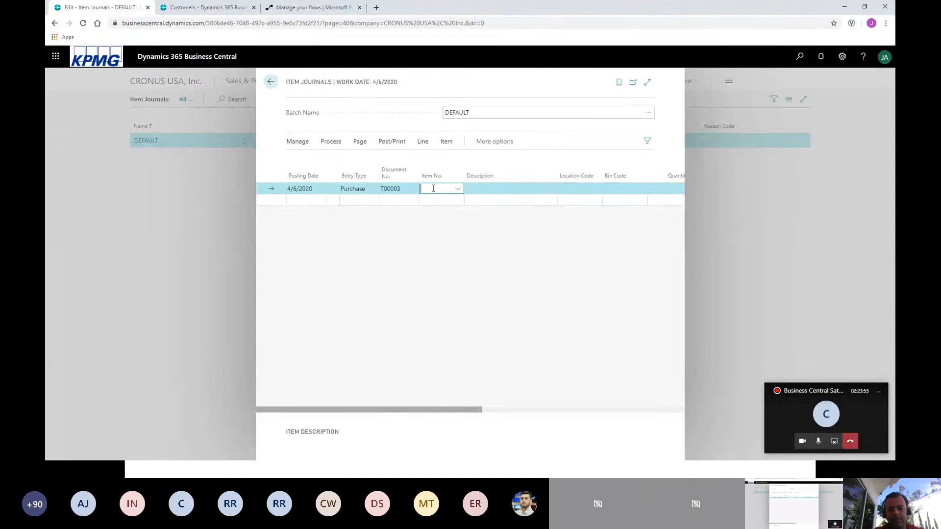
{"action": "type", "text": "100"}
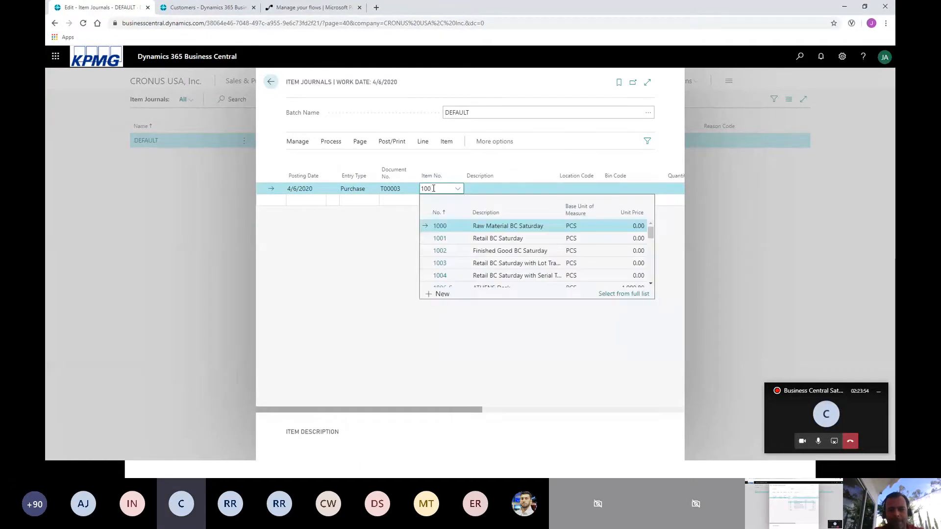
{"action": "type", "text": "1"}
{"action": "key", "text": "Tab"}
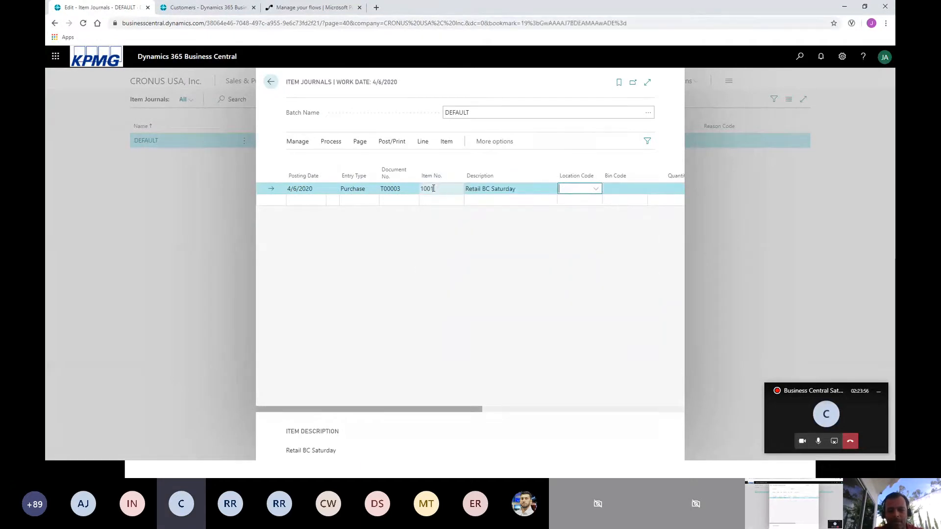
{"action": "type", "text": "east"}
{"action": "key", "text": "Tab"}
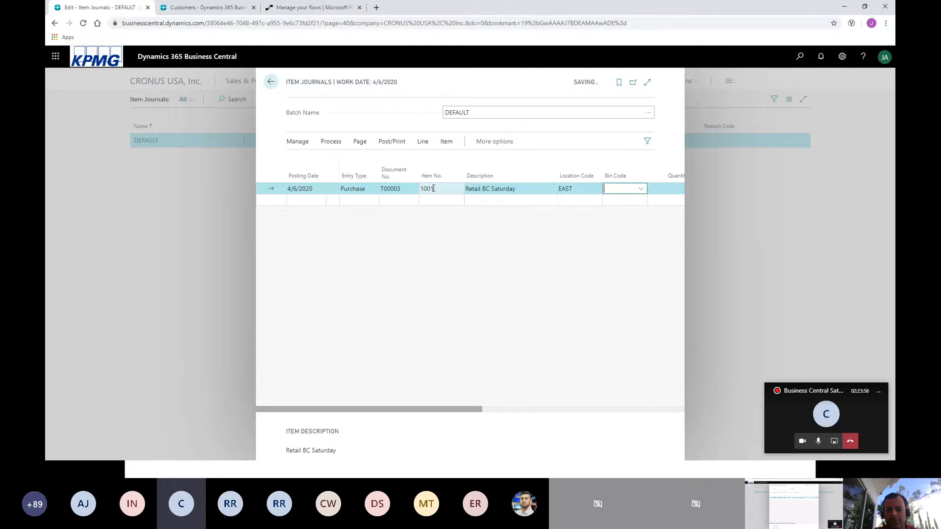
{"action": "key", "text": "Tab"}
{"action": "type", "text": "1"}
{"action": "key", "text": "Tab"}
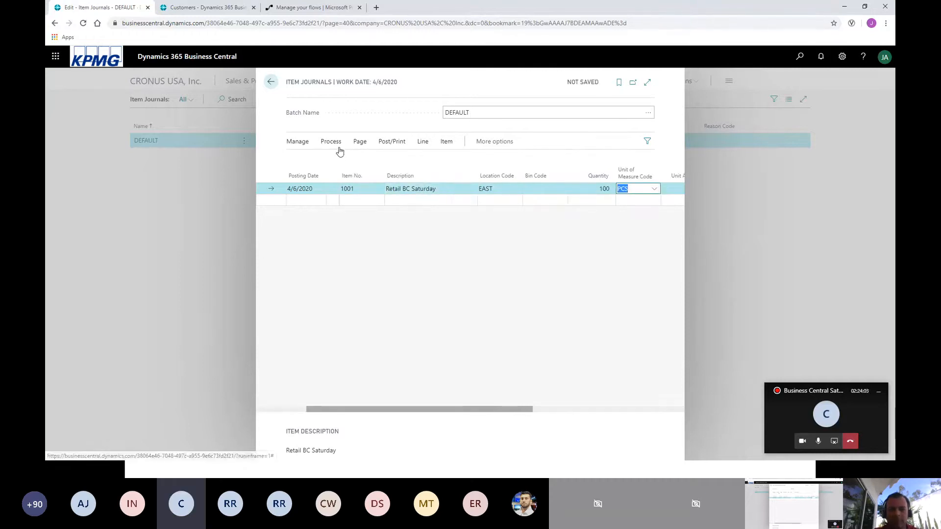
Post the item journal line and close the journal.
{"action": "left_click", "coordinate": [400, 144]}
{"action": "left_click", "coordinate": [309, 161]}
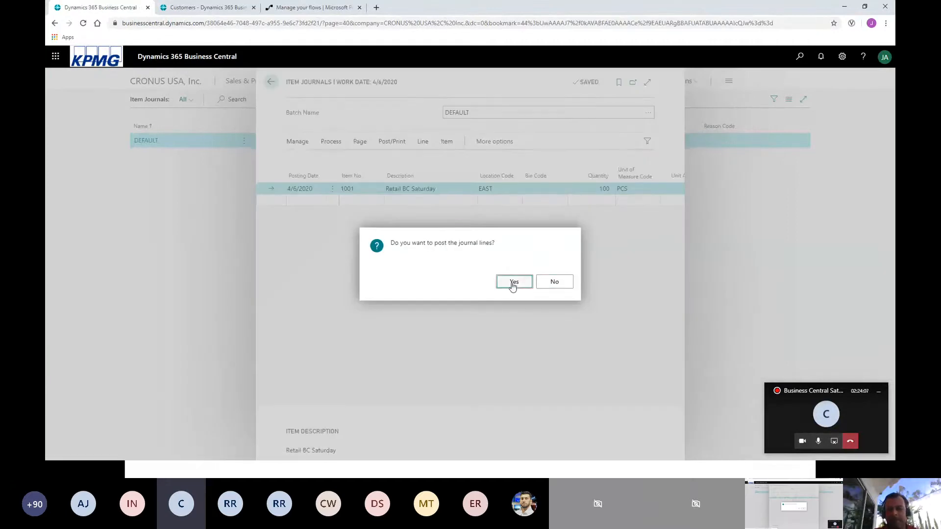
{"action": "left_click", "coordinate": [512, 281]}
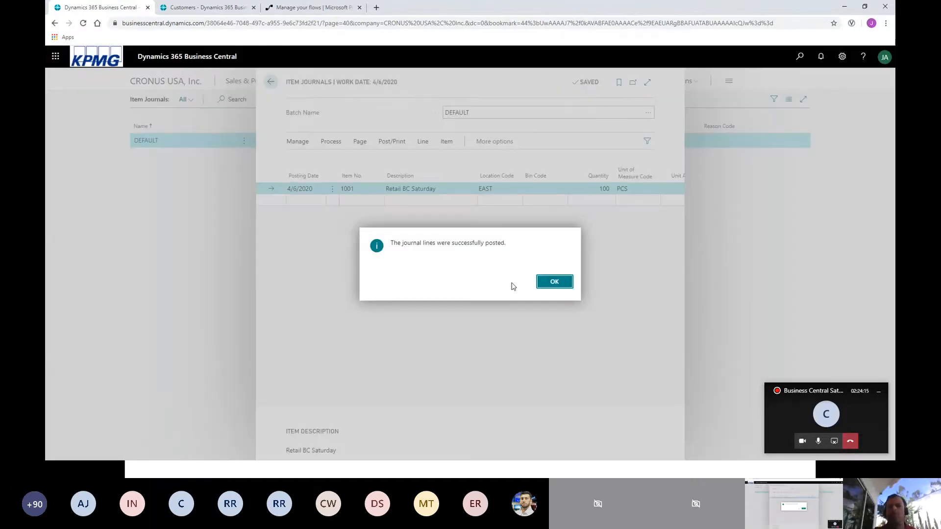
{"action": "left_click", "coordinate": [546, 283]}
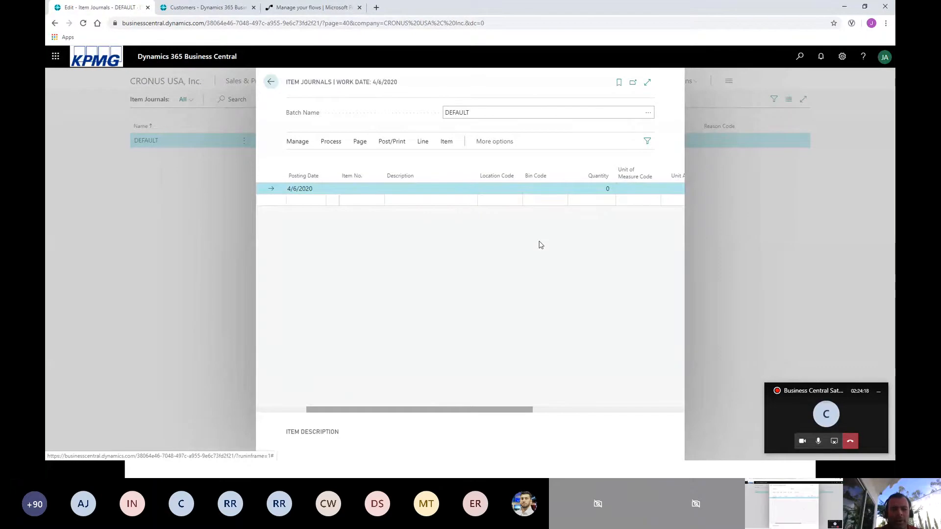
{"action": "left_click", "coordinate": [271, 82]}
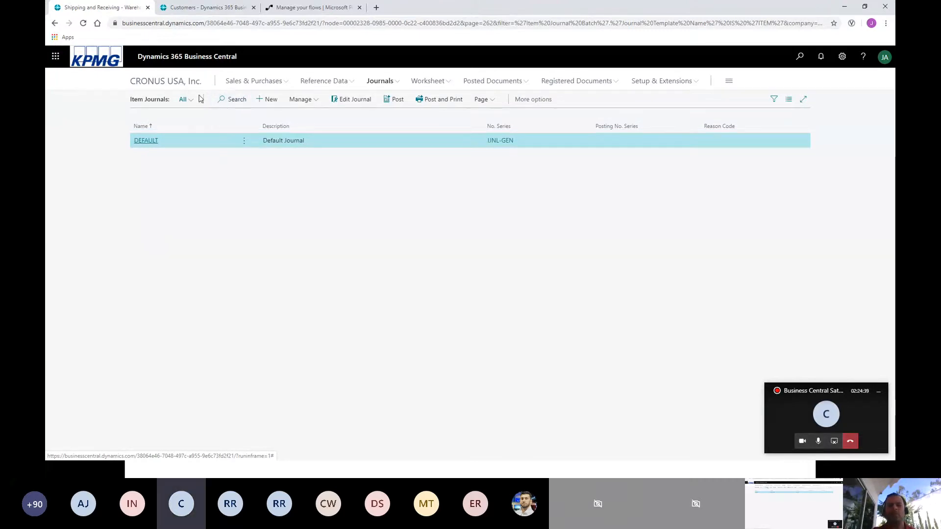
Check the item ledger entries behind the quantity on hand of item 1001, and return to the items list.
{"action": "left_click", "coordinate": [185, 85]}
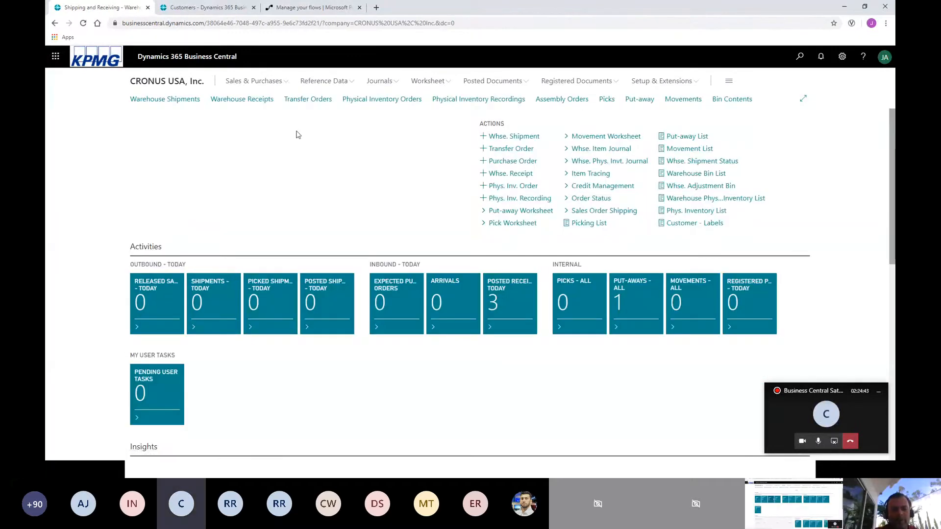
{"action": "left_click", "coordinate": [314, 83]}
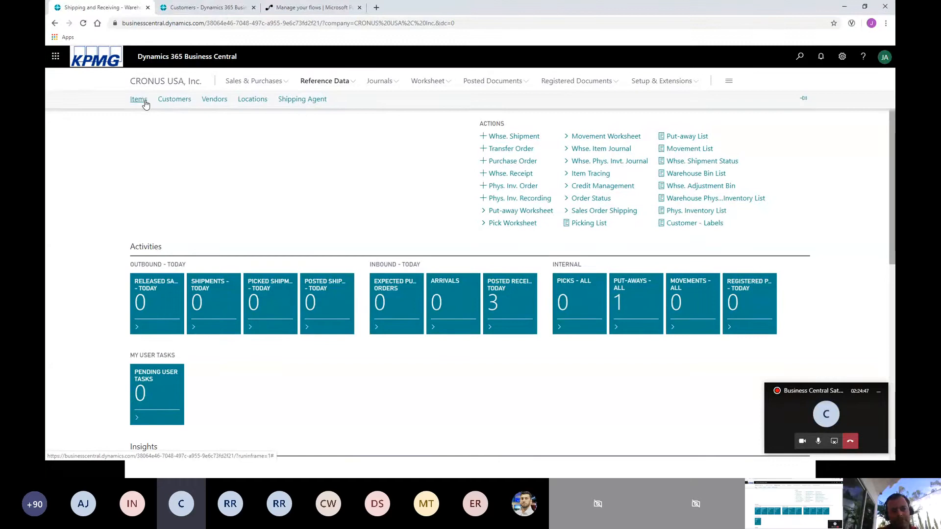
{"action": "left_click", "coordinate": [138, 100]}
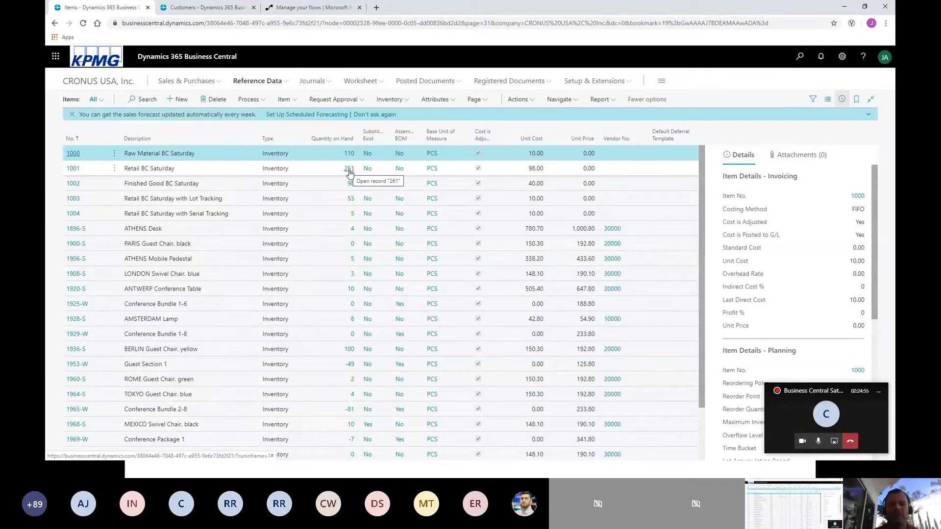
{"action": "left_click", "coordinate": [303, 170]}
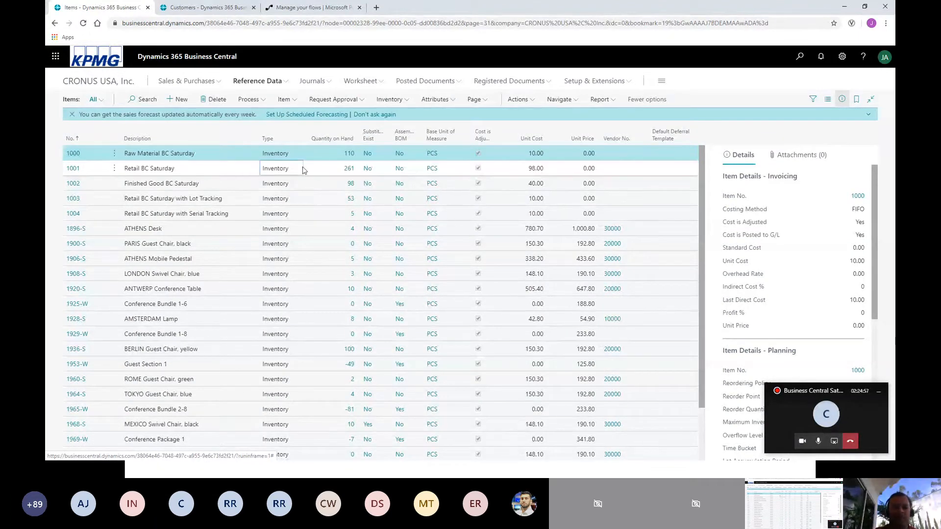
{"action": "left_click", "coordinate": [349, 169]}
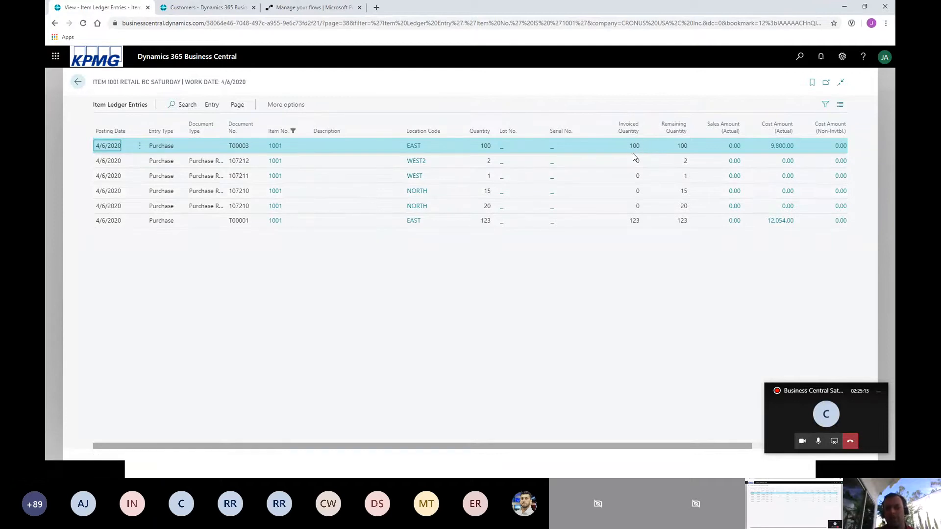
{"action": "left_click", "coordinate": [78, 84]}
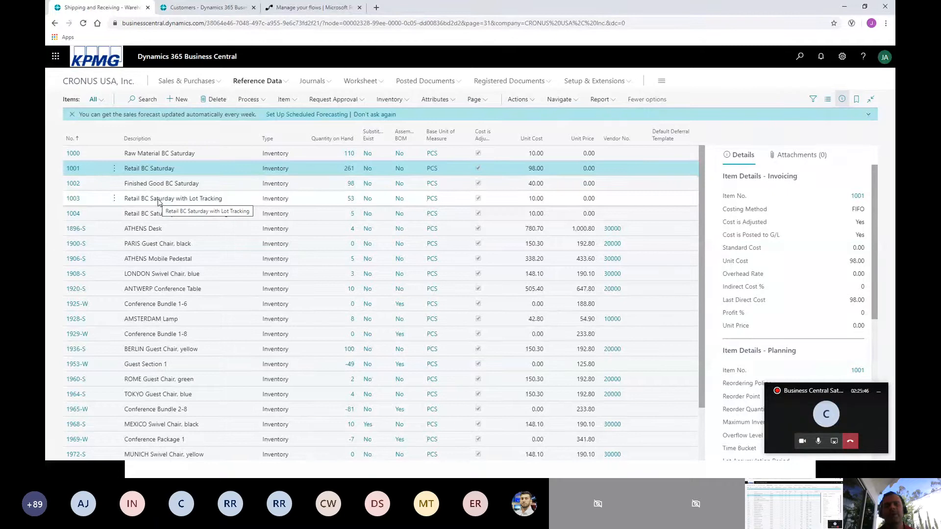
Open the card of item 1003 and examine its Item Tracking Code and Lot Nos. settings.
{"action": "left_click", "coordinate": [75, 201]}
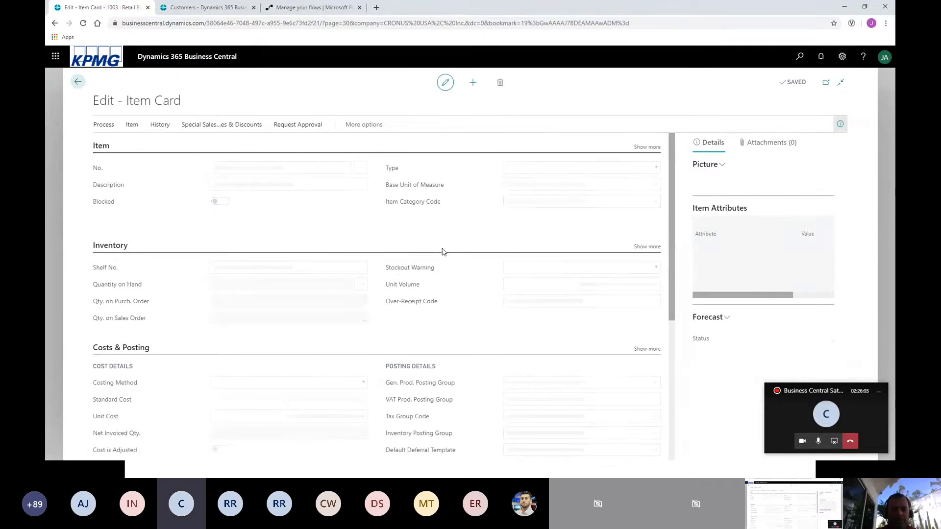
{"action": "scroll", "coordinate": [442, 252], "scroll_direction": "down", "scroll_amount": 5}
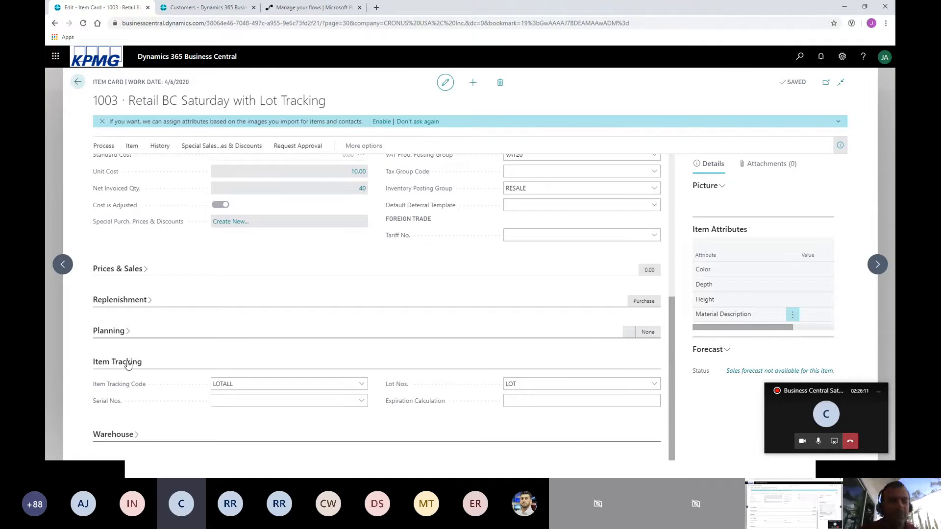
{"action": "left_click", "coordinate": [241, 396]}
{"action": "left_click", "coordinate": [241, 385]}
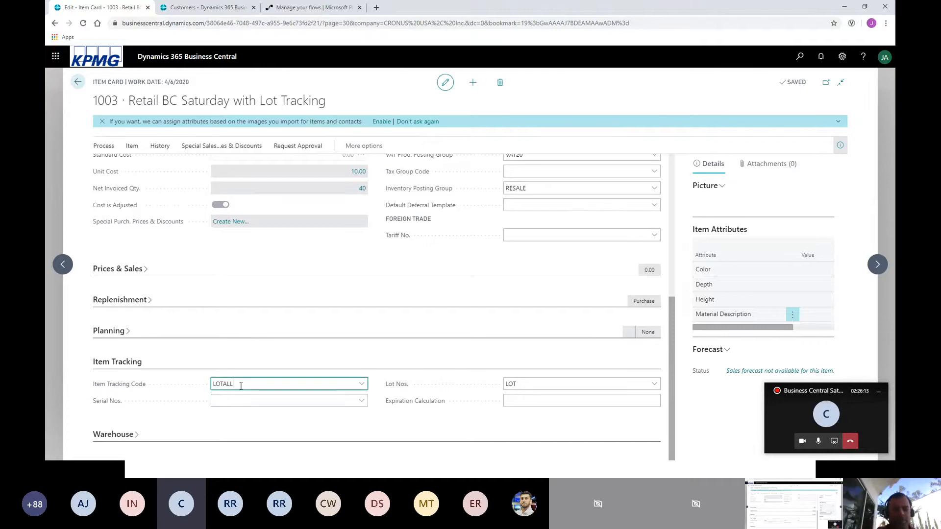
{"action": "left_click_drag", "start_coordinate": [240, 385], "coordinate": [203, 391]}
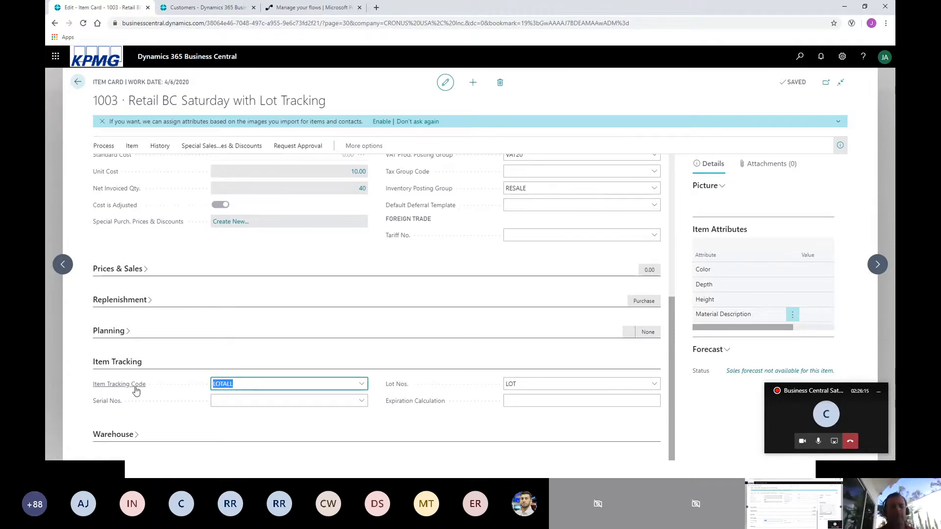
{"action": "mouse_move", "coordinate": [137, 389]}
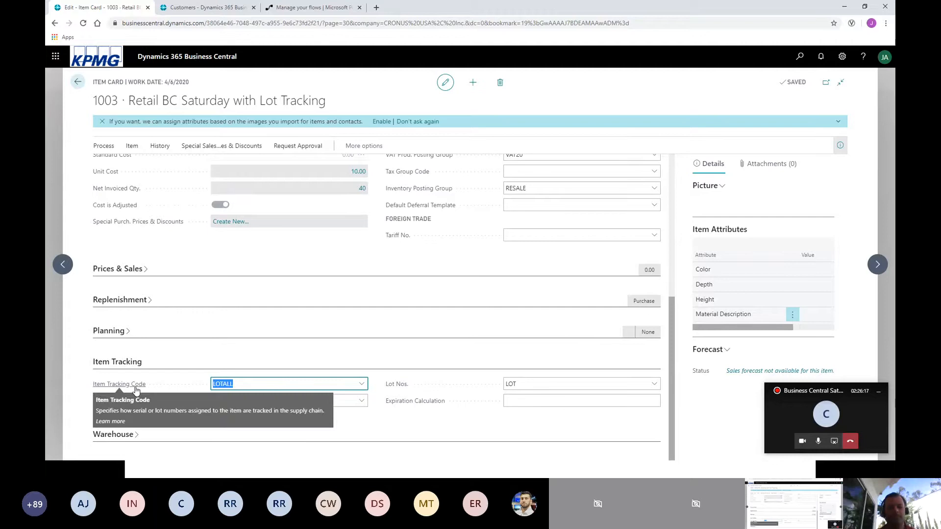
{"action": "left_click", "coordinate": [240, 385]}
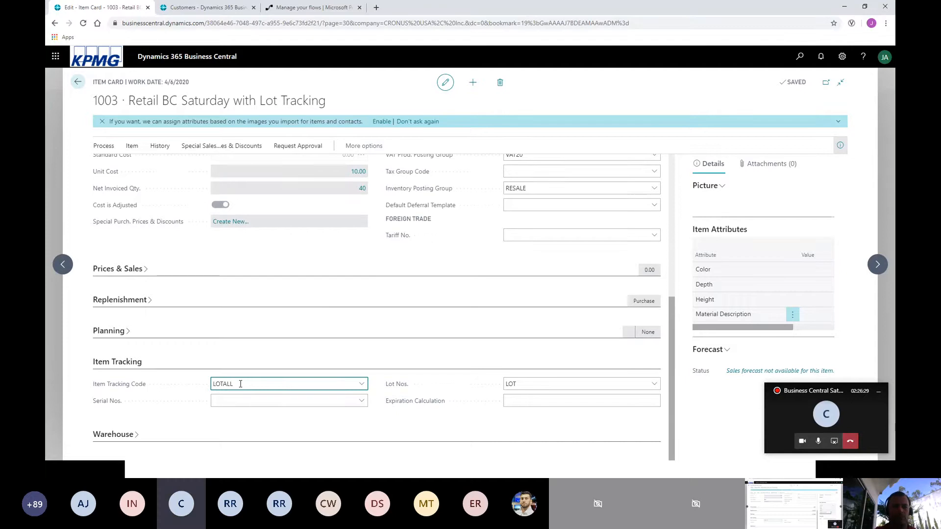
Check the lot numbers in the item ledger entries behind item 1003's quantity on hand, and return to the items list.
{"action": "left_click", "coordinate": [78, 82]}
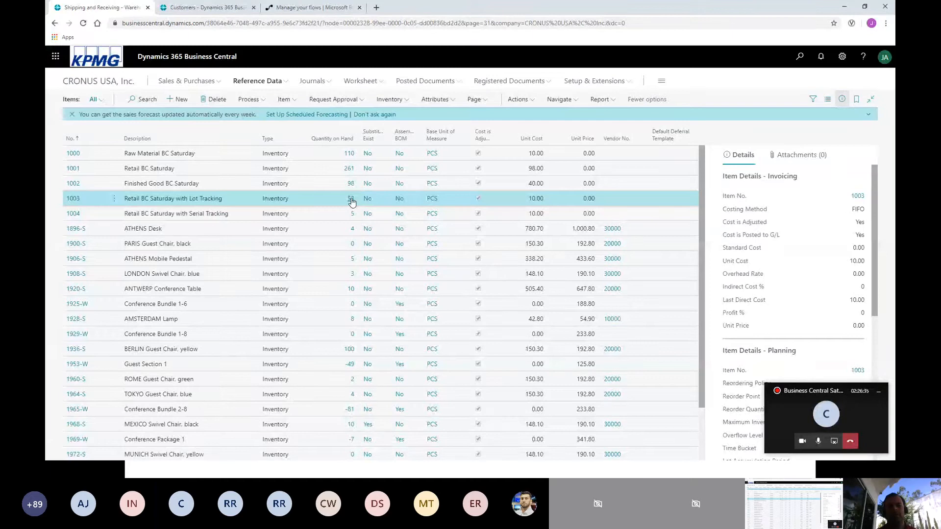
{"action": "left_click", "coordinate": [351, 200]}
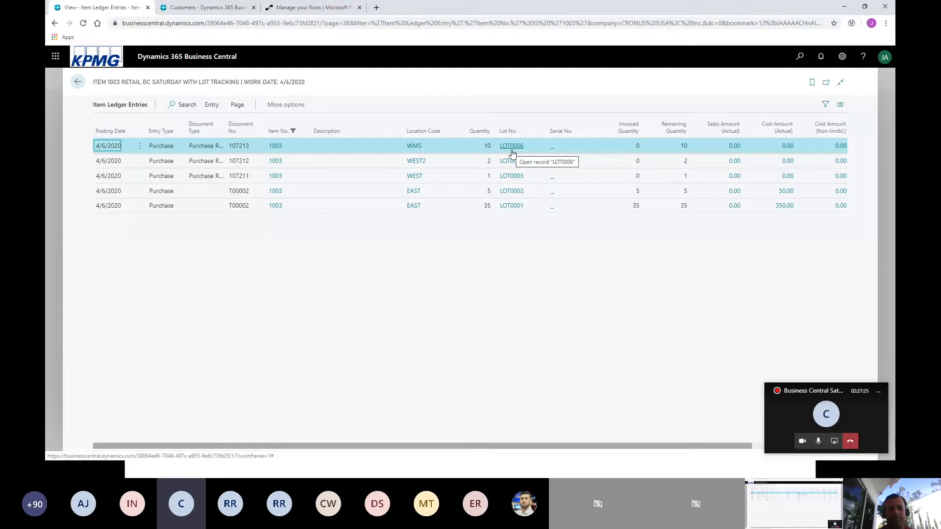
{"action": "left_click", "coordinate": [77, 82]}
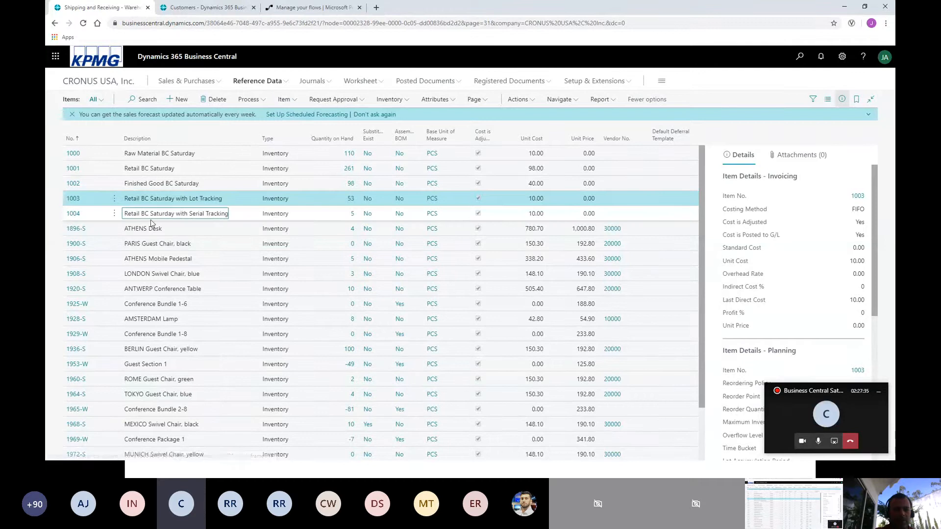
Examine the item tracking code and serial number settings on the card of item 1004, and return to the items list.
{"action": "left_click", "coordinate": [74, 216]}
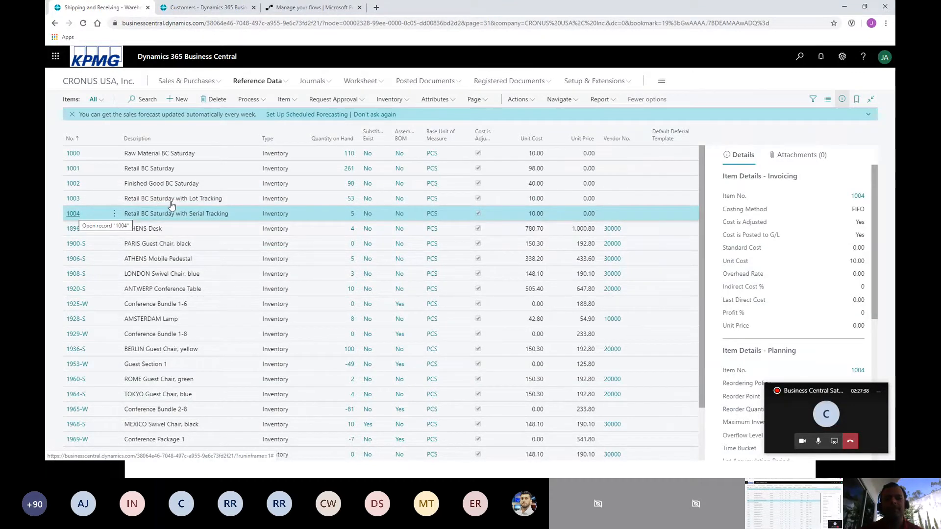
{"action": "left_click", "coordinate": [75, 215]}
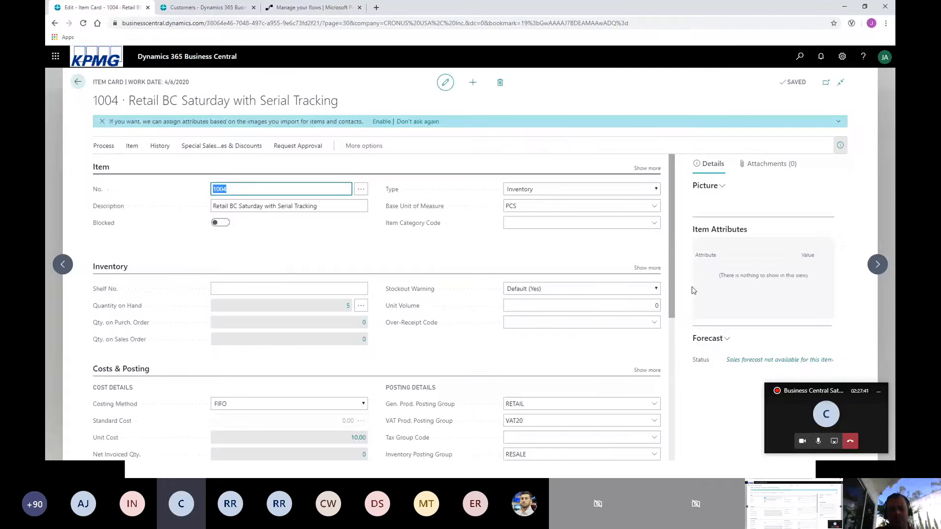
{"action": "left_click_drag", "start_coordinate": [672, 282], "coordinate": [676, 441]}
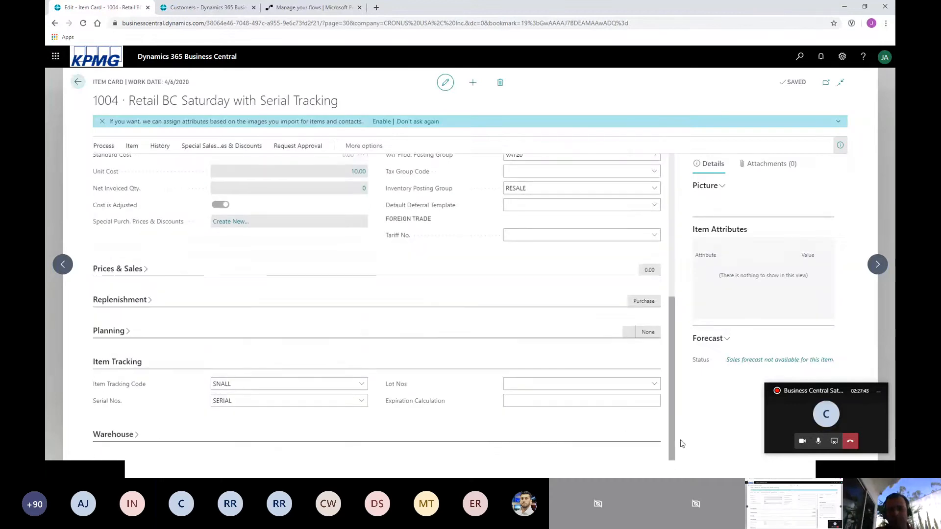
{"action": "left_click_drag", "start_coordinate": [246, 384], "coordinate": [208, 388]}
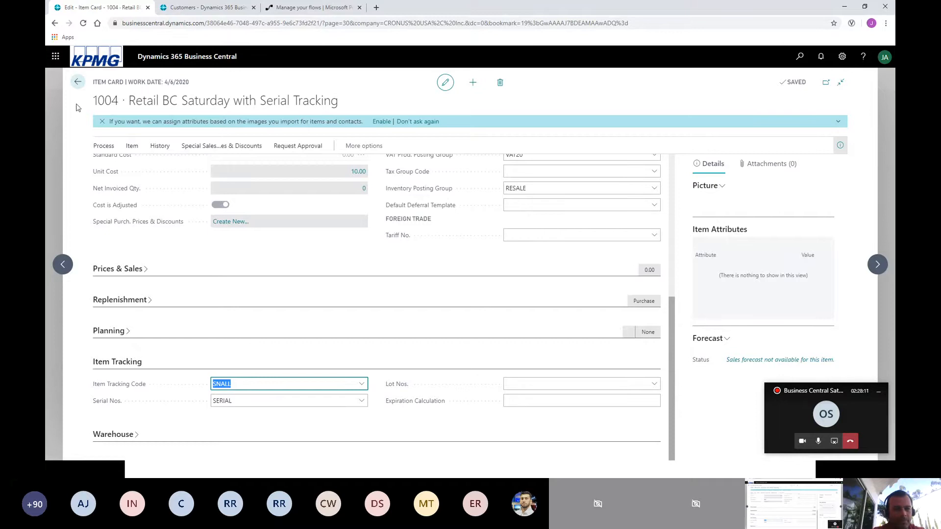
{"action": "left_click", "coordinate": [79, 83]}
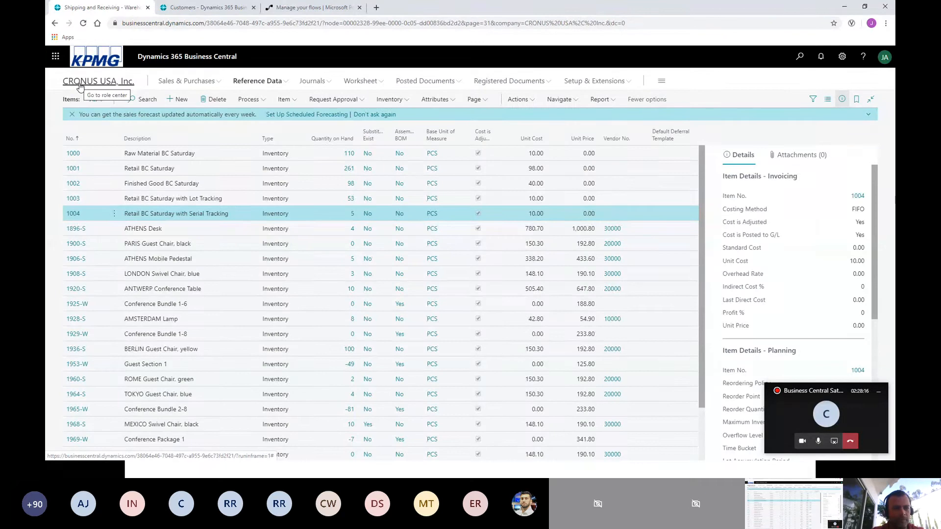
Switch to the PowerPoint slide show and minimize the presentation's editing window.
{"action": "key", "text": "alt+Tab"}
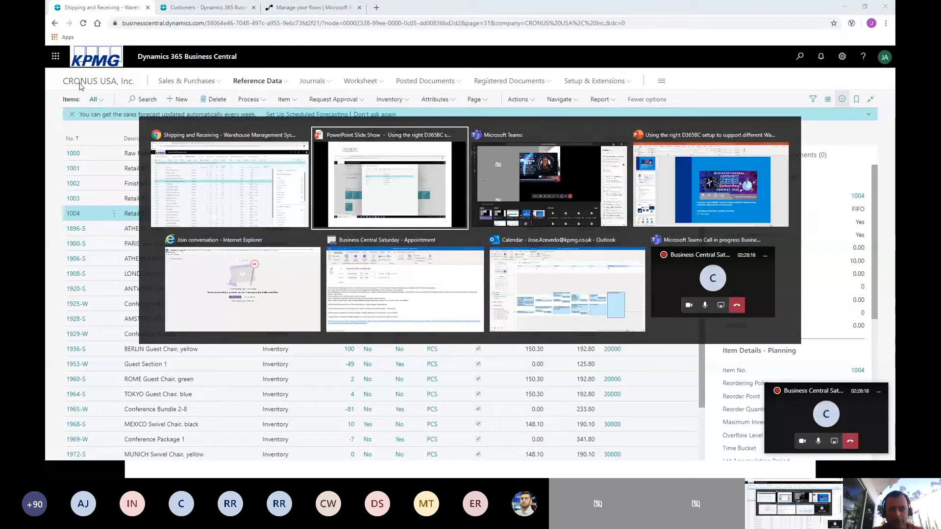
{"action": "key", "text": "alt+Tab"}
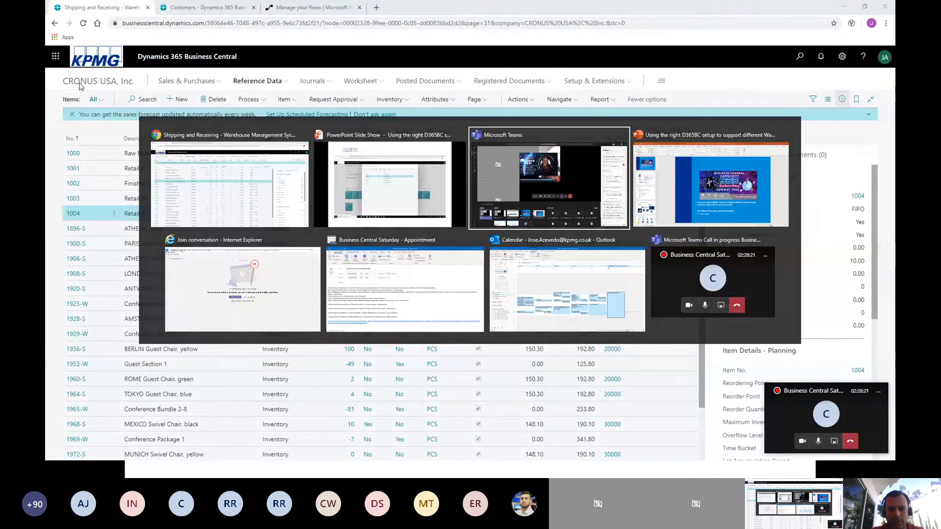
{"action": "key", "text": "alt+Tab"}
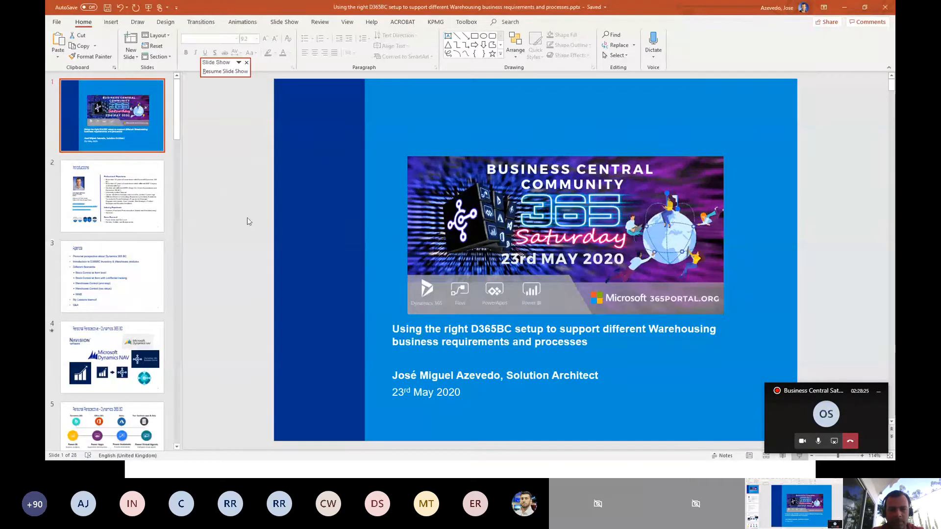
{"action": "left_click", "coordinate": [844, 7]}
{"action": "left_click", "coordinate": [844, 7]}
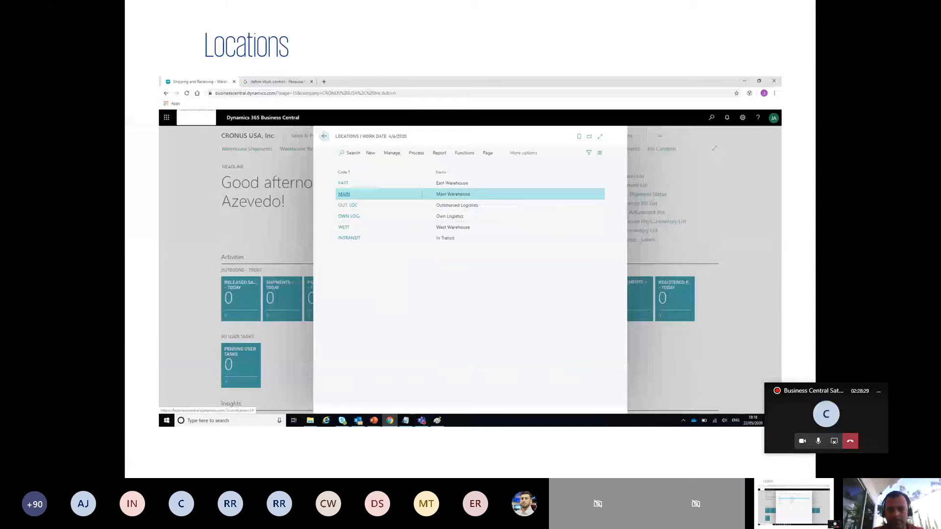
Advance the slide show from the Locations slide to the "Stock Control – Combination Matrix (Summary)" slide.
{"action": "left_click", "coordinate": [482, 179]}
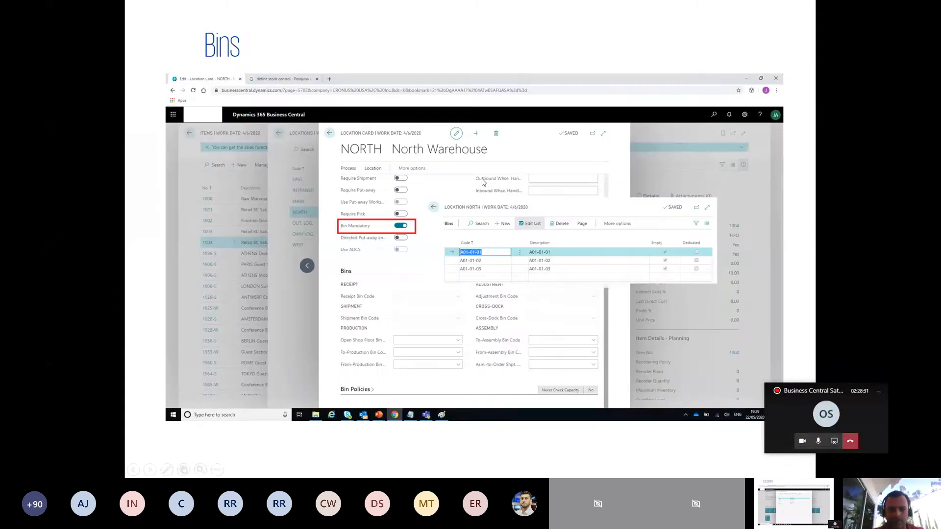
{"action": "left_click", "coordinate": [483, 179]}
{"action": "left_click", "coordinate": [482, 179]}
{"action": "left_click", "coordinate": [482, 179]}
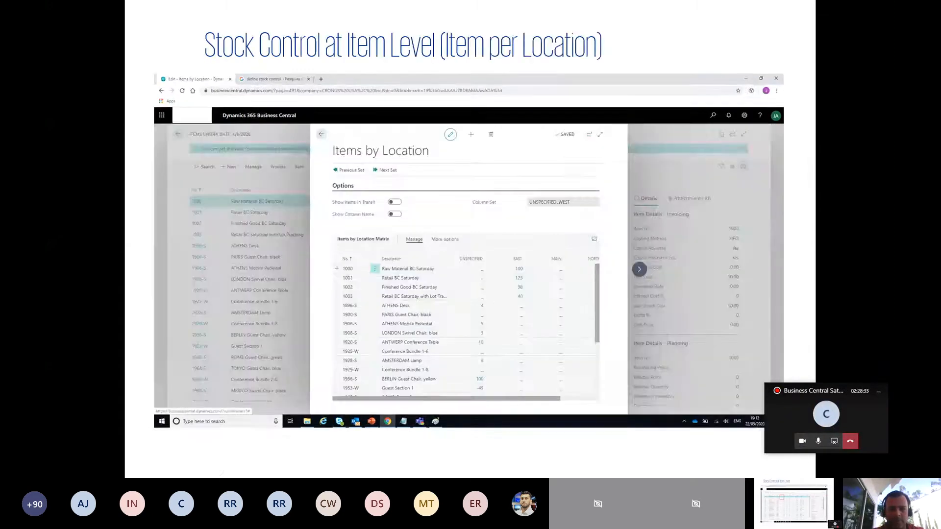
{"action": "left_click", "coordinate": [482, 179]}
{"action": "left_click", "coordinate": [482, 180]}
{"action": "key", "text": "Right"}
{"action": "key", "text": "Right"}
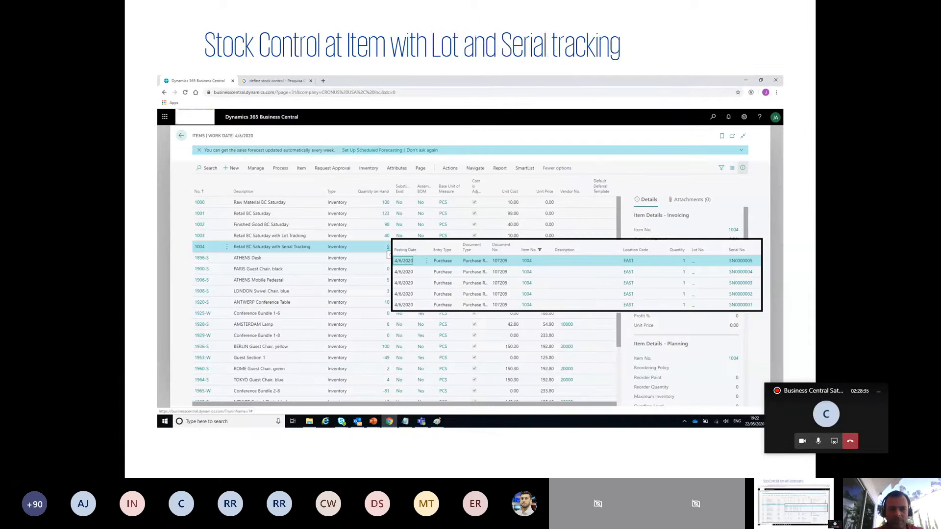
{"action": "key", "text": "Right"}
{"action": "key", "text": "Right"}
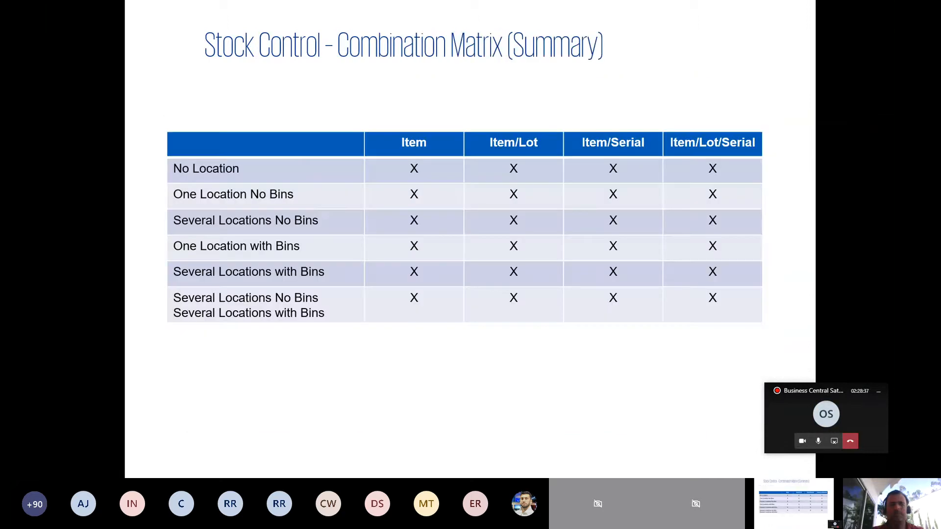
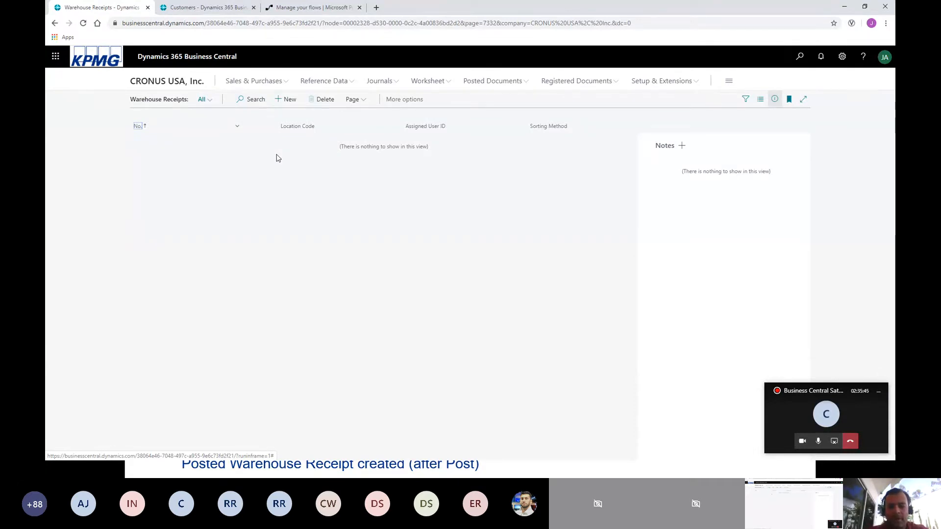
Create a new warehouse receipt numbered from the W-REC series and set its location code to WEST.
{"action": "left_click", "coordinate": [289, 100]}
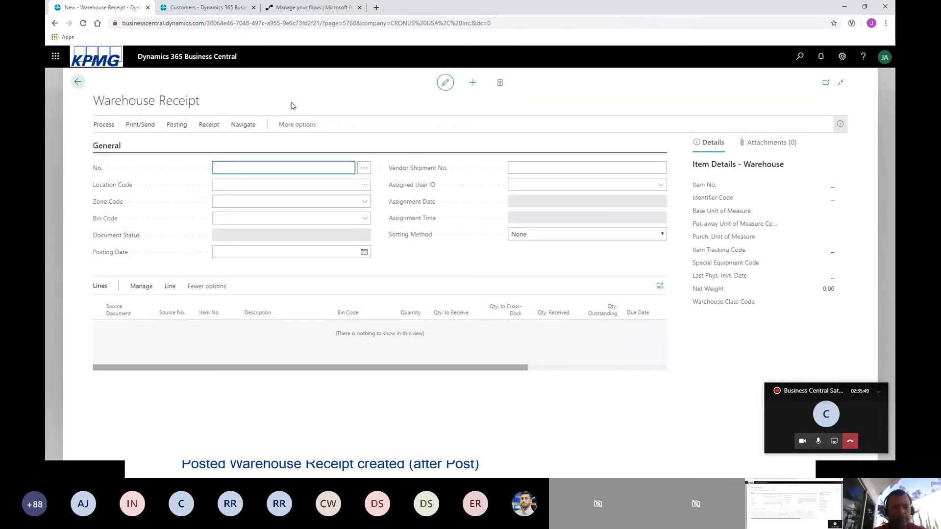
{"action": "left_click", "coordinate": [365, 168]}
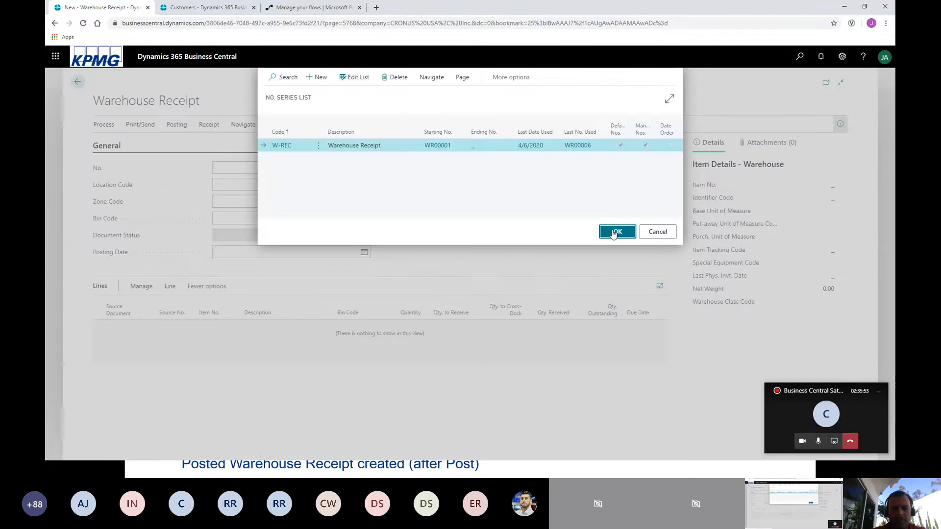
{"action": "left_click", "coordinate": [617, 232]}
{"action": "left_click", "coordinate": [327, 185]}
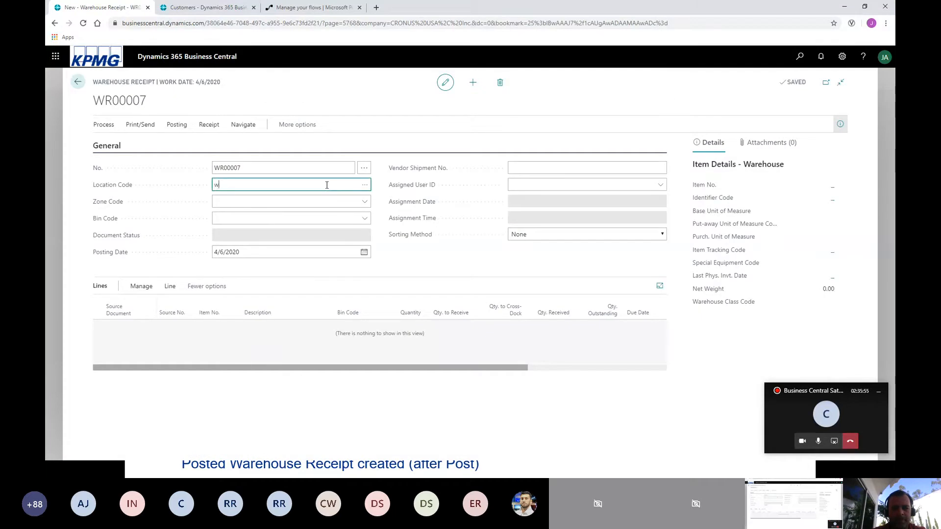
{"action": "key", "text": "Tab"}
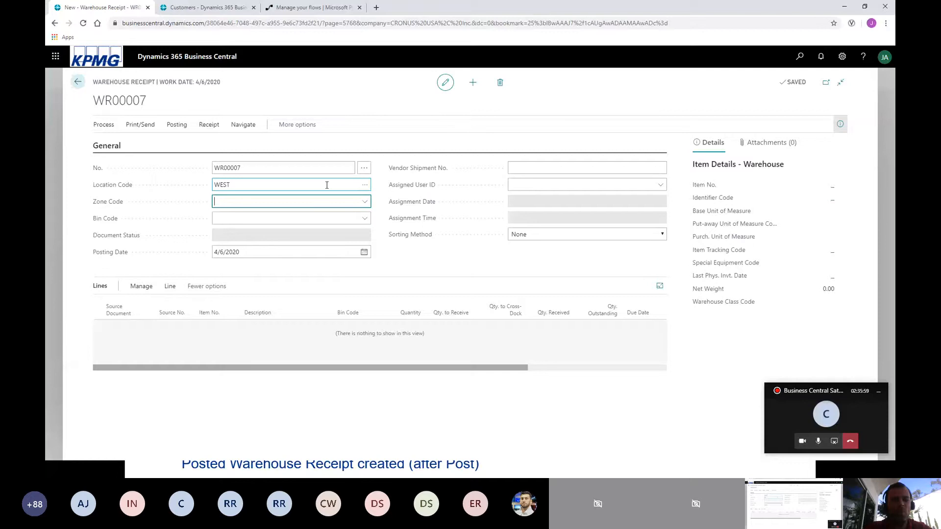
Get the receipt lines from source document purchase order 106008.
{"action": "left_click", "coordinate": [105, 126]}
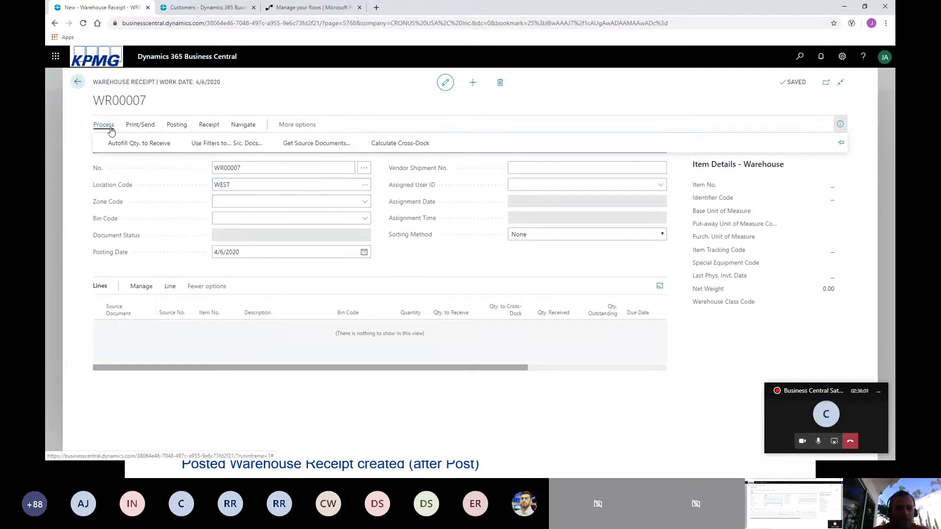
{"action": "left_click", "coordinate": [298, 144]}
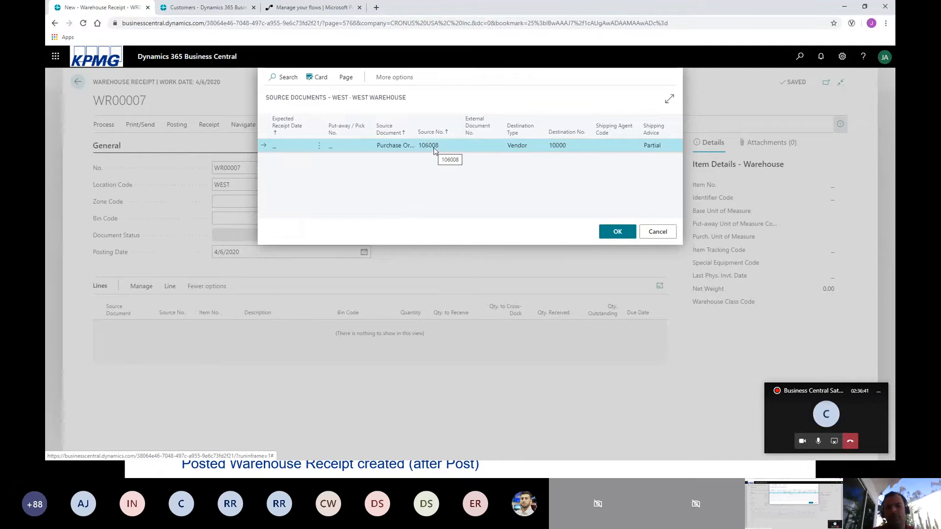
{"action": "left_click", "coordinate": [619, 233]}
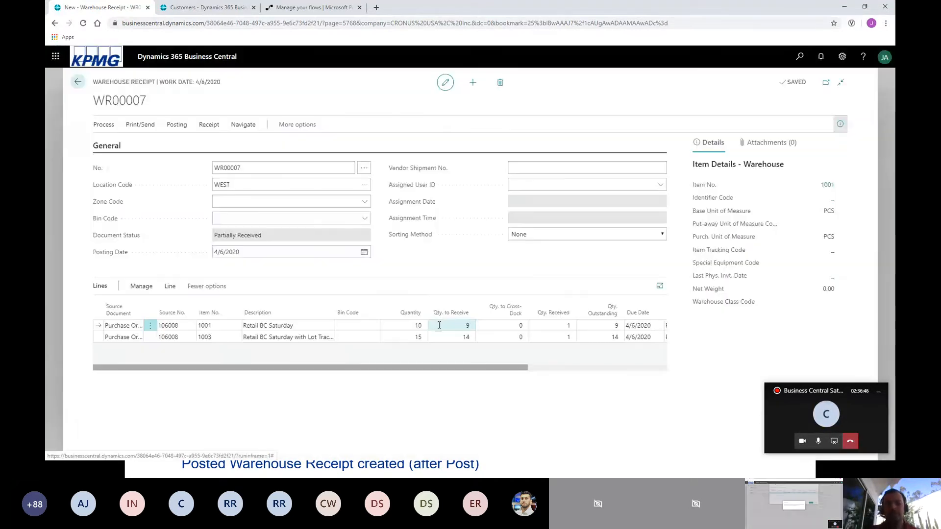
Set the quantity to receive to 5 on the lines for items 1001 and 1003, discarding the mistaken unsaved entry.
{"action": "left_click", "coordinate": [440, 324]}
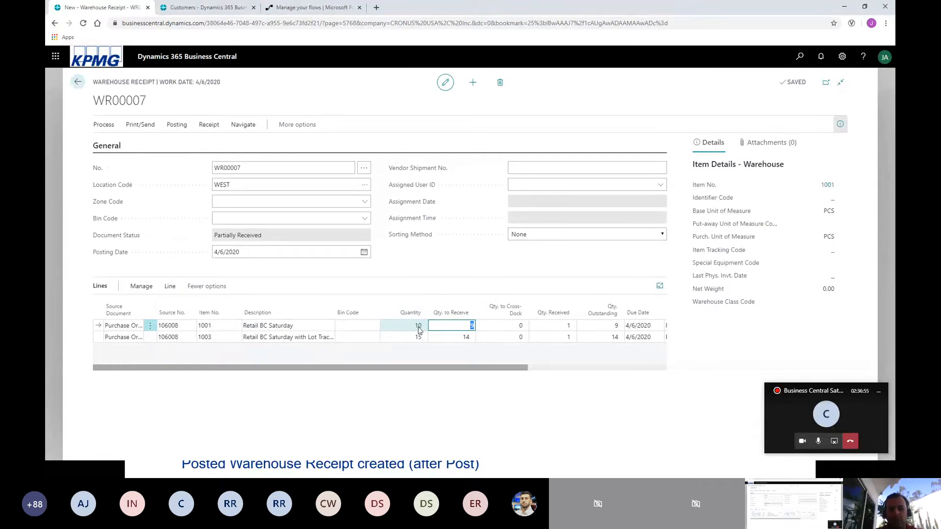
{"action": "left_click_drag", "start_coordinate": [474, 326], "coordinate": [478, 324]}
{"action": "left_click", "coordinate": [465, 324]}
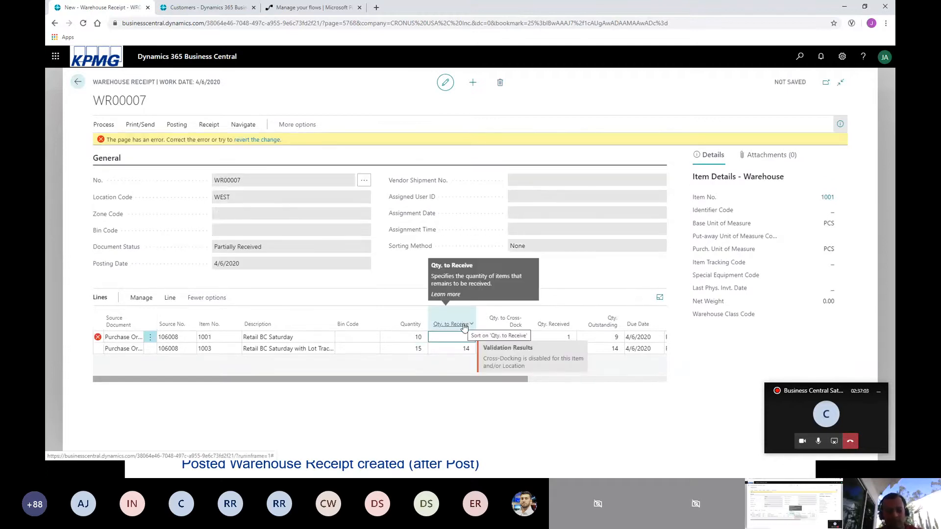
{"action": "left_click", "coordinate": [465, 326]}
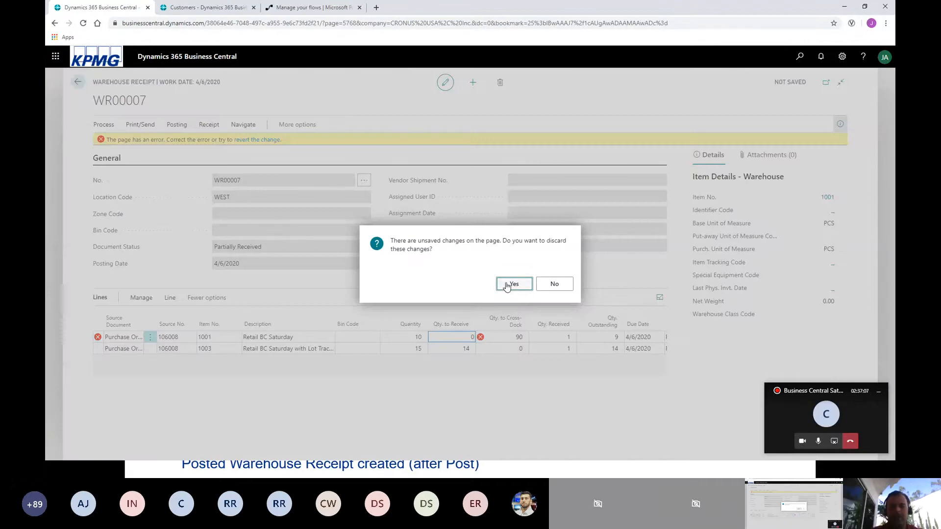
{"action": "left_click", "coordinate": [507, 284]}
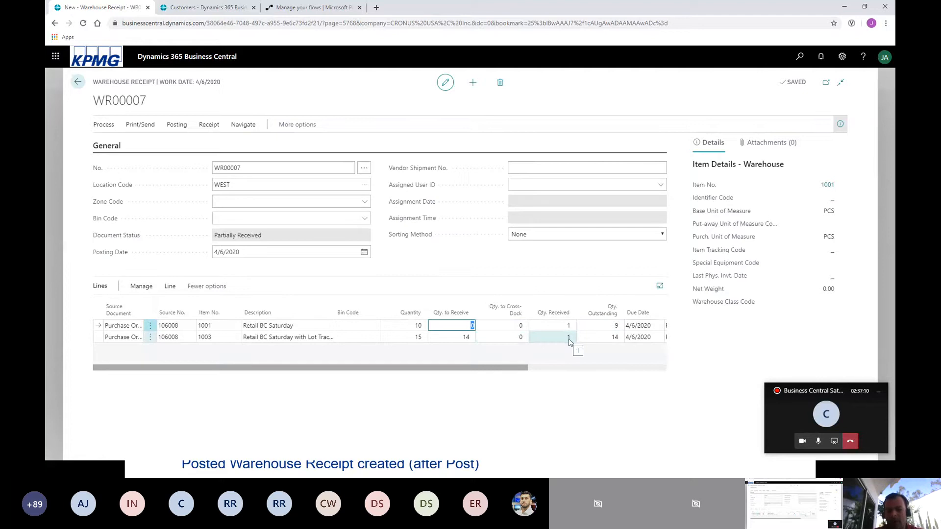
{"action": "left_click", "coordinate": [461, 338]}
{"action": "type", "text": "5"}
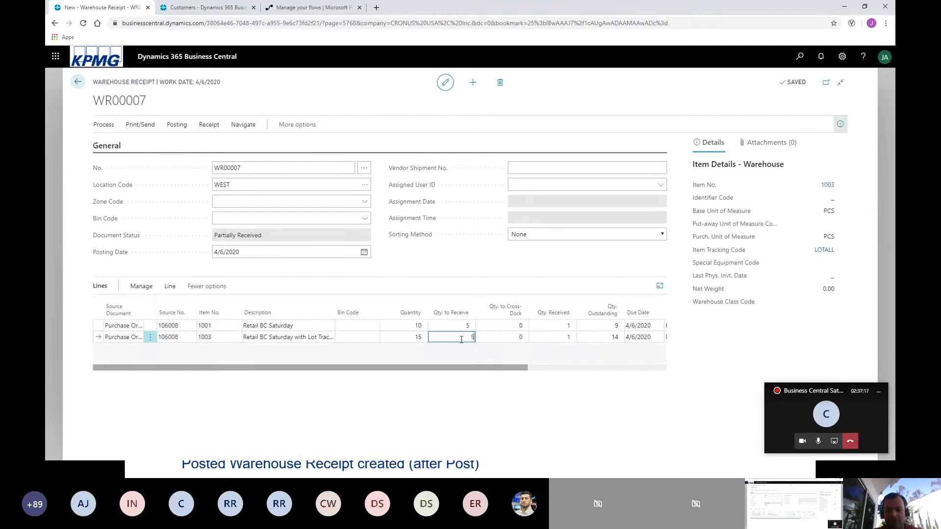
{"action": "key", "text": "Up"}
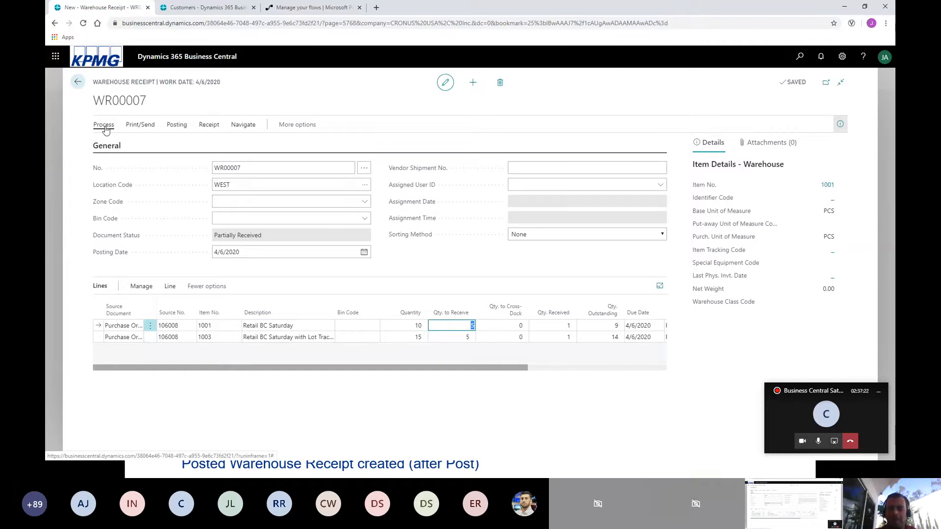
Open the item tracking lines for the receipt line of item 1003.
{"action": "left_click", "coordinate": [289, 340]}
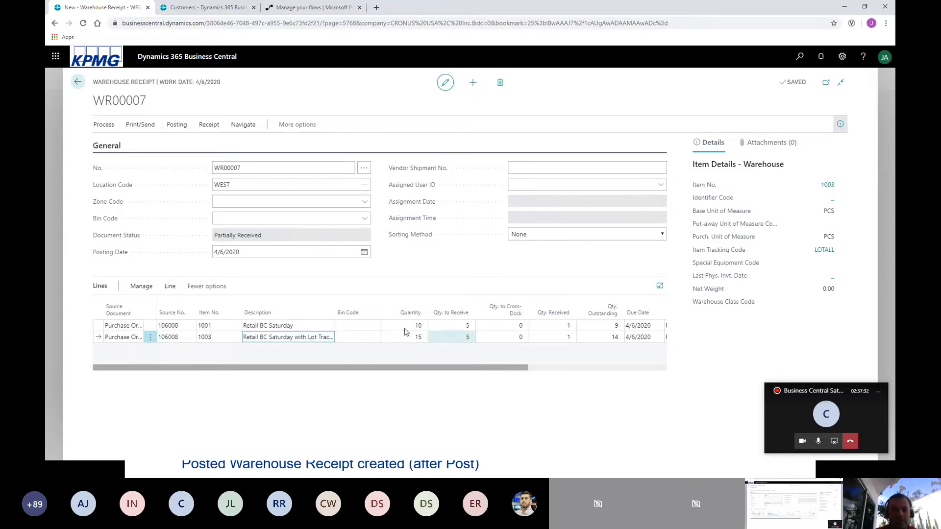
{"action": "left_click", "coordinate": [169, 289]}
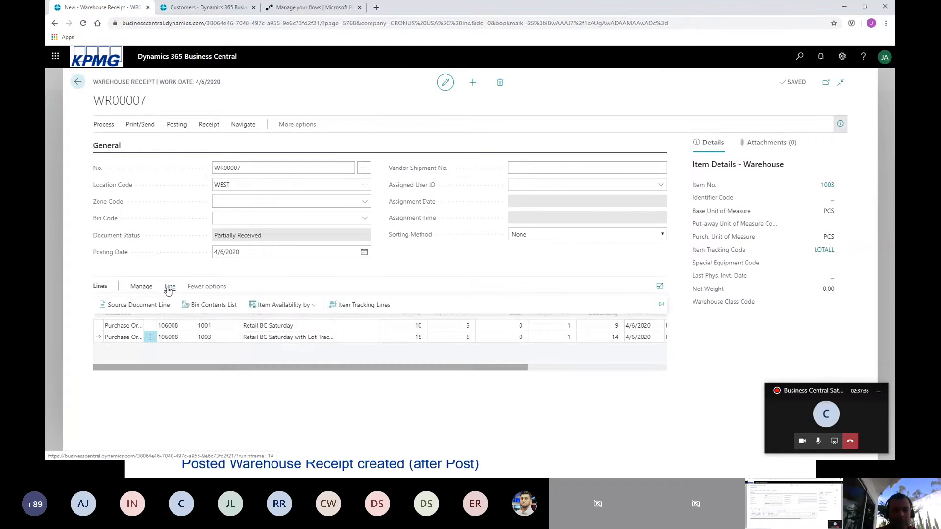
{"action": "left_click", "coordinate": [363, 308]}
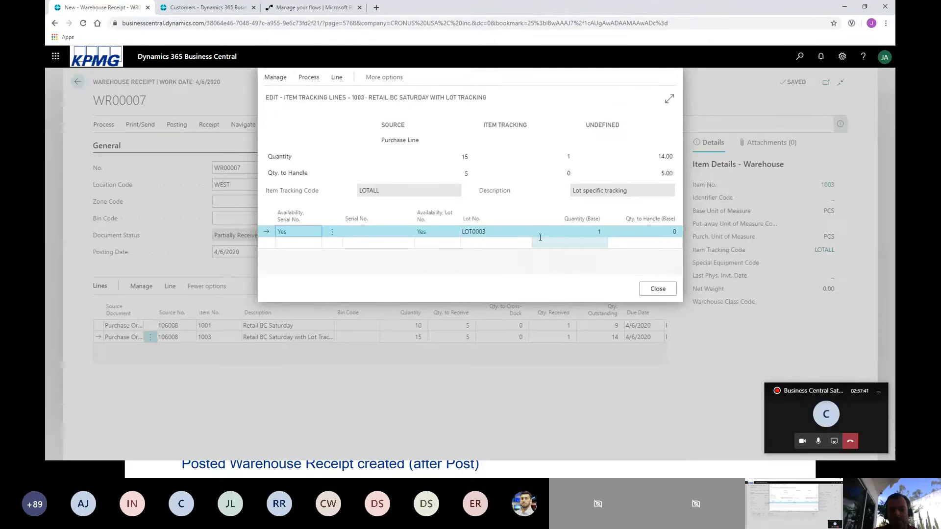
Try to delete the LOT0003 tracking line of item 1003.
{"action": "left_click", "coordinate": [493, 233]}
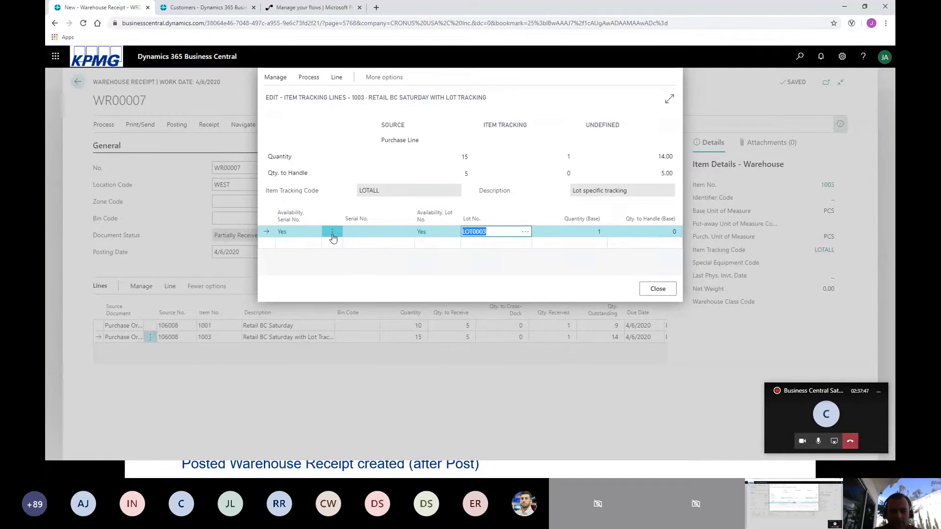
{"action": "left_click", "coordinate": [332, 233]}
{"action": "left_click", "coordinate": [321, 263]}
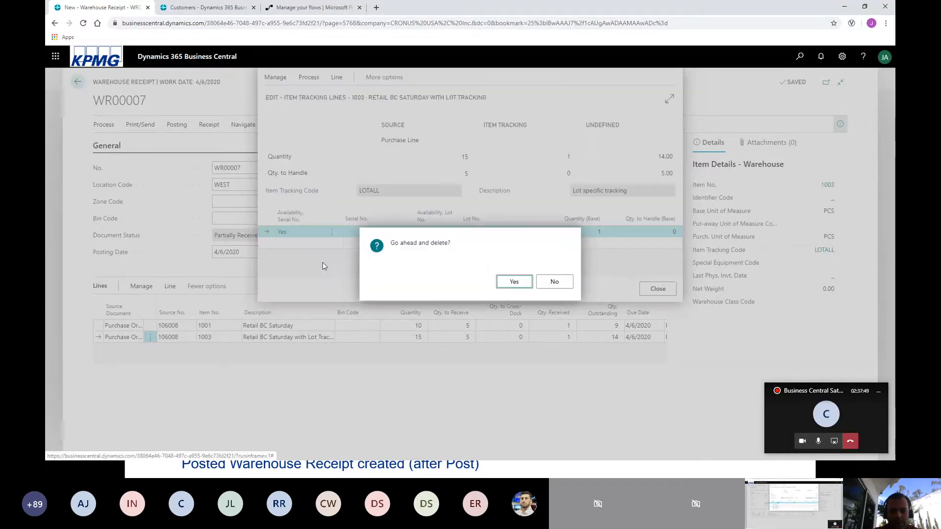
{"action": "left_click", "coordinate": [513, 283]}
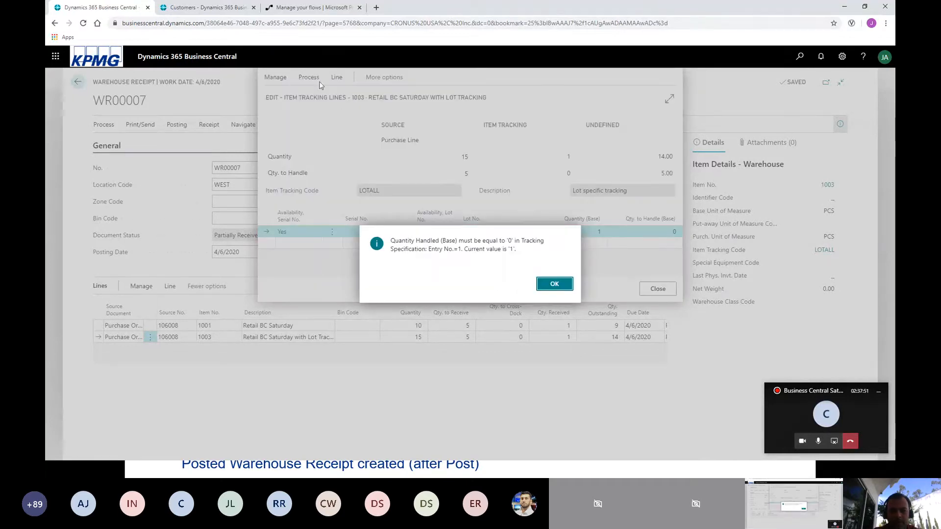
{"action": "left_click", "coordinate": [552, 286]}
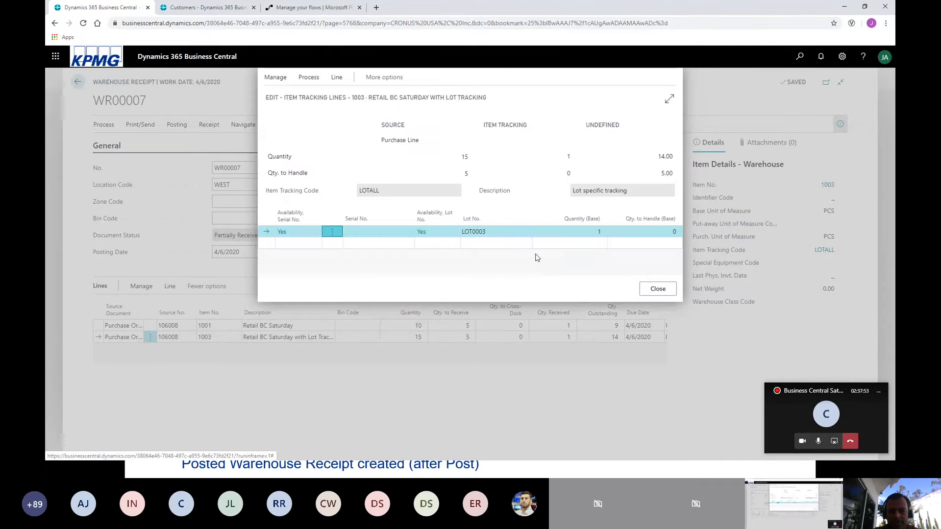
Set the base quantity of lot LOT0003 to 5 and close the item tracking lines.
{"action": "left_click", "coordinate": [575, 237]}
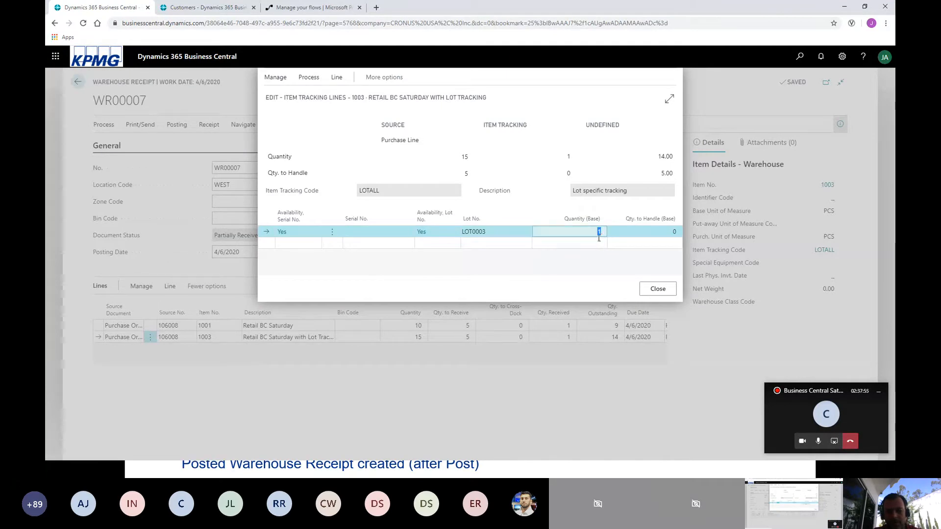
{"action": "type", "text": "5"}
{"action": "key", "text": "Tab"}
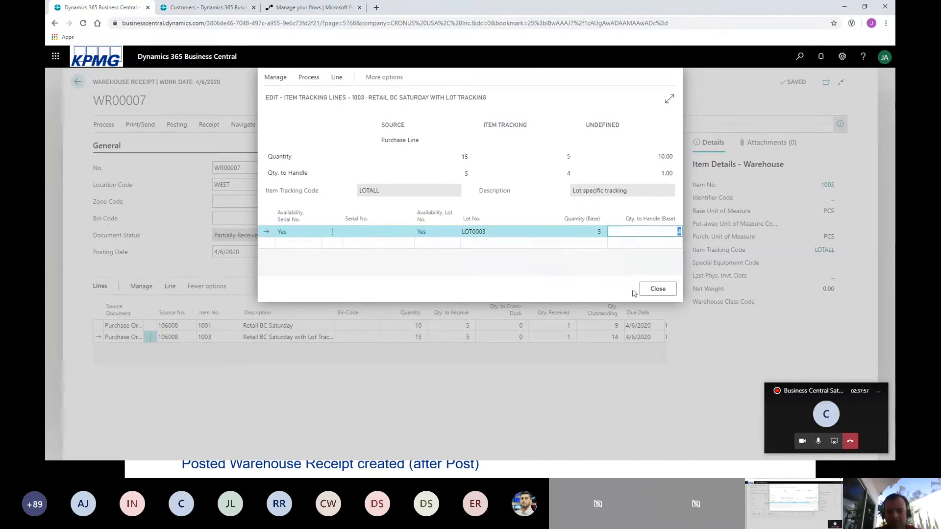
{"action": "left_click", "coordinate": [652, 292]}
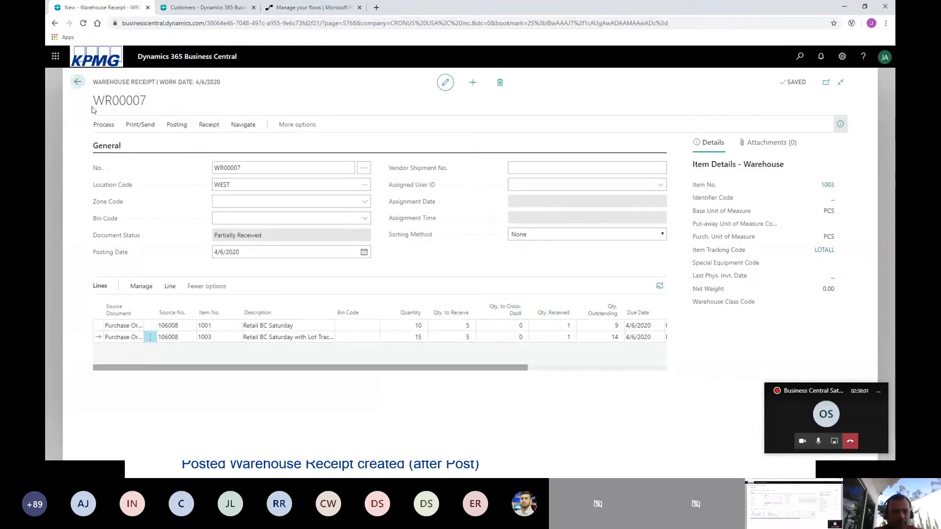
Try to post the warehouse receipt.
{"action": "left_click", "coordinate": [103, 124]}
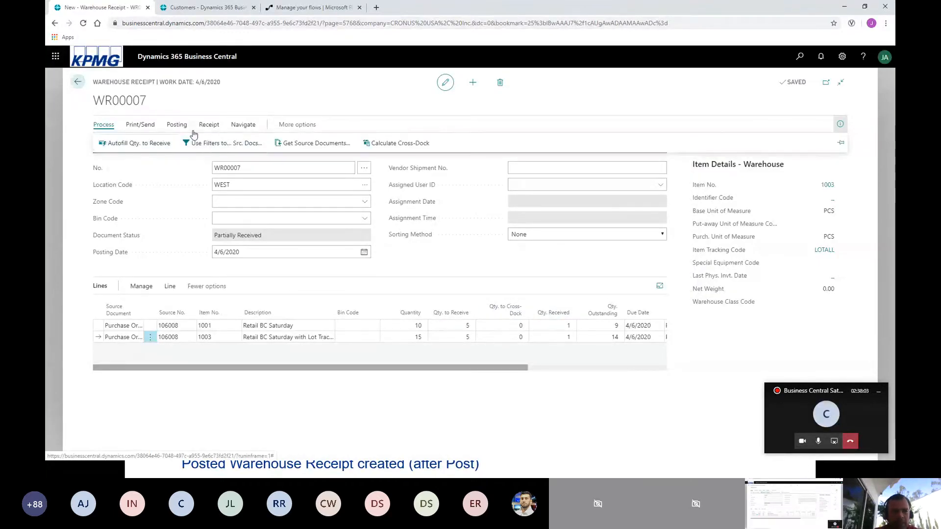
{"action": "left_click", "coordinate": [177, 125]}
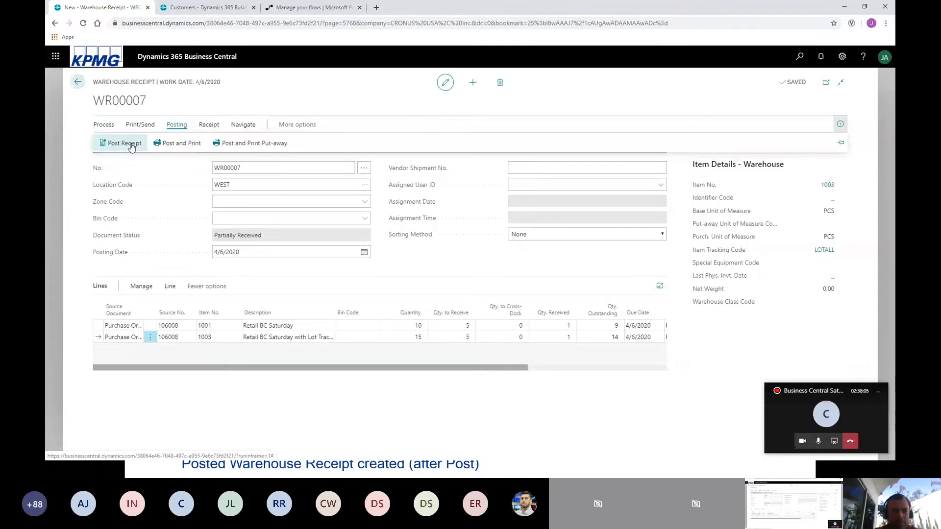
{"action": "left_click", "coordinate": [124, 144]}
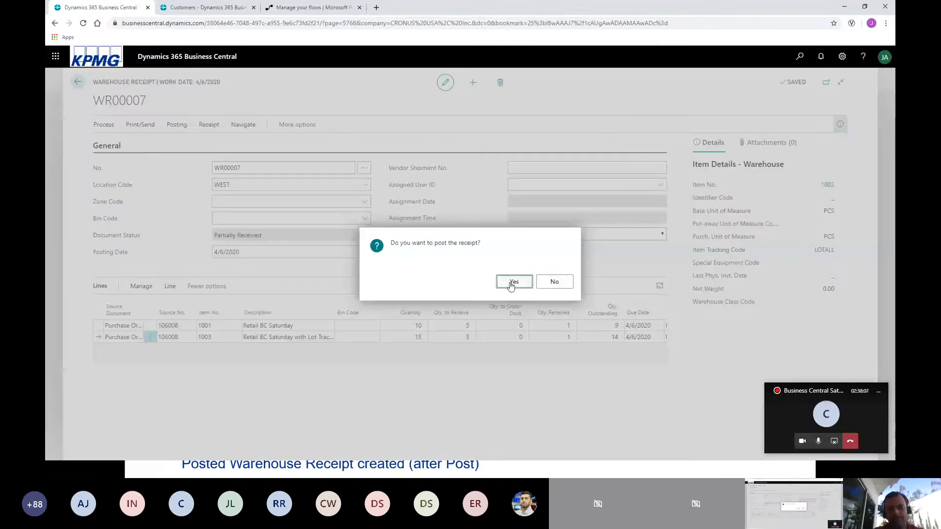
{"action": "left_click", "coordinate": [513, 282]}
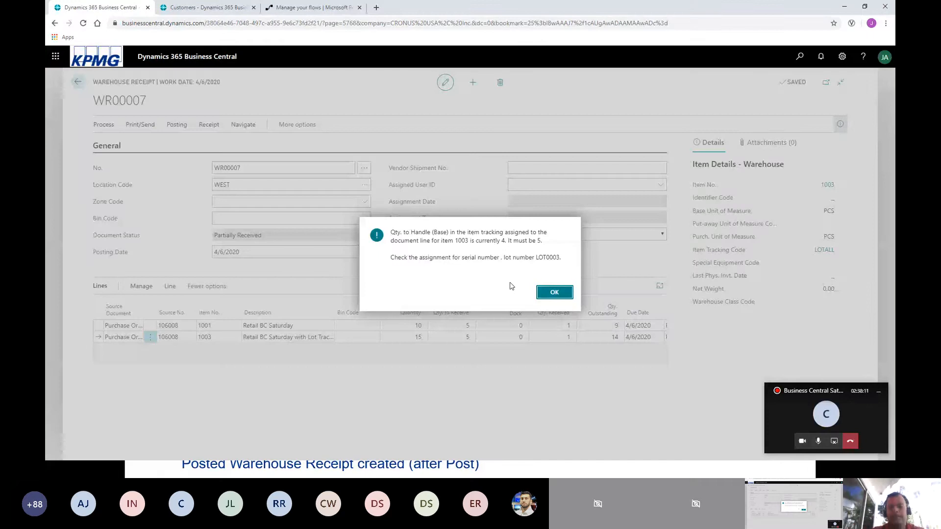
{"action": "left_click", "coordinate": [552, 294]}
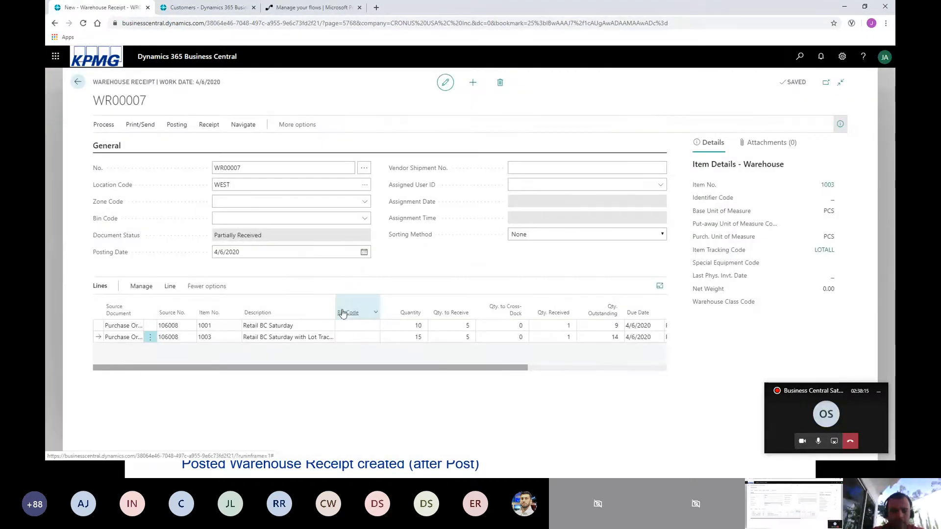
Switch to the slide show to view the "Warehouse Control (One Step Inbound Flow)" slide, and return to the warehouse receipt in Business Central.
{"action": "mouse_move", "coordinate": [342, 314]}
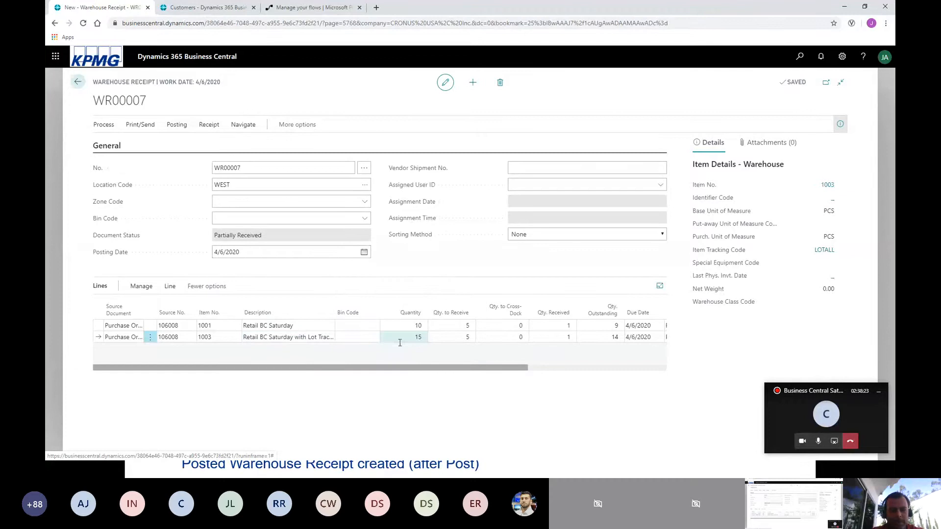
{"action": "key", "text": "alt+Tab"}
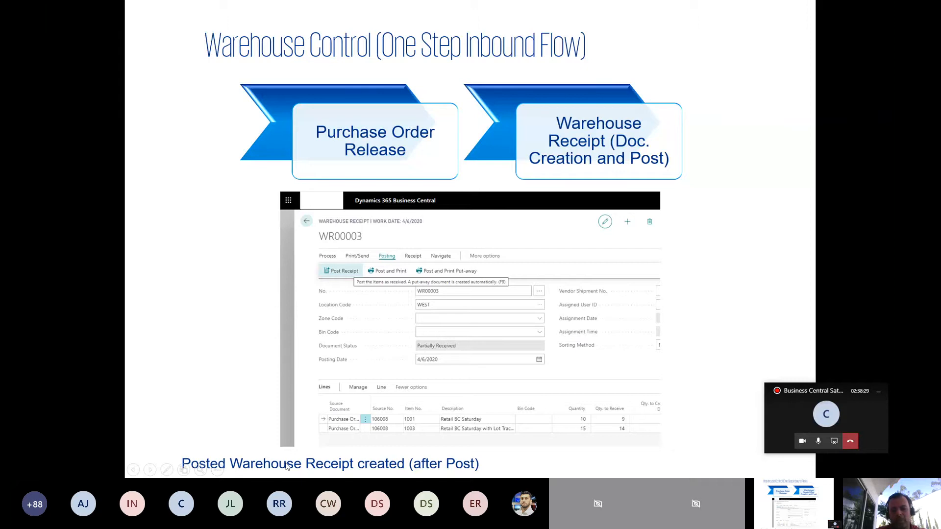
{"action": "key", "text": "alt+Tab"}
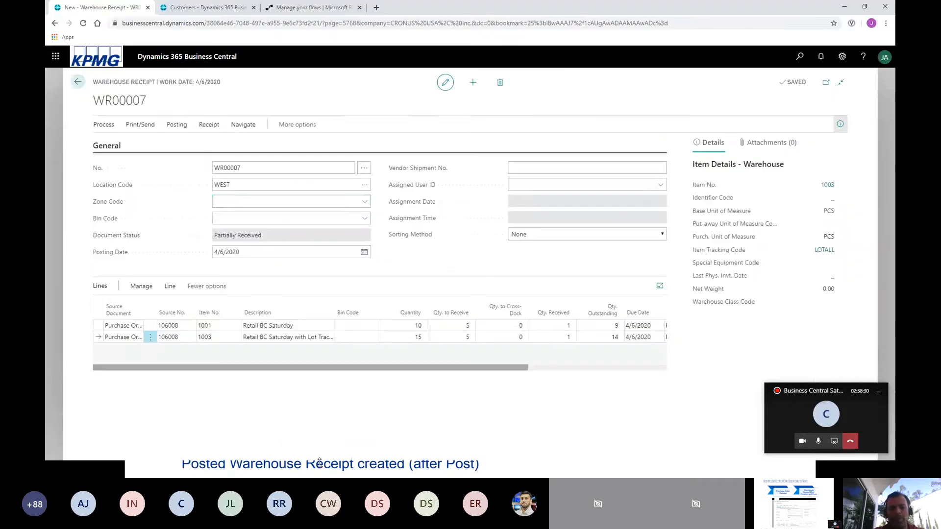
Leave the warehouse receipt, return to the CRONUS USA, Inc. home page, and open the list of posted purchase receipts.
{"action": "left_click", "coordinate": [73, 83]}
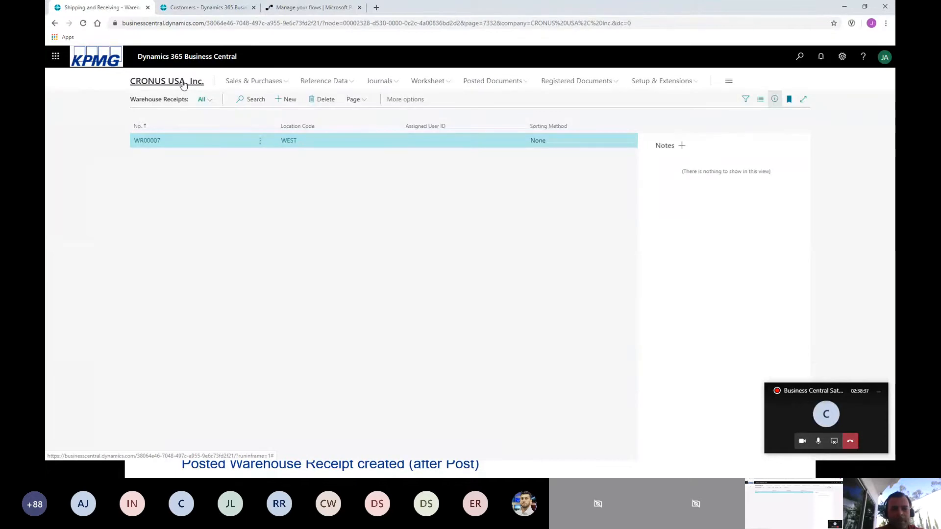
{"action": "left_click", "coordinate": [183, 83]}
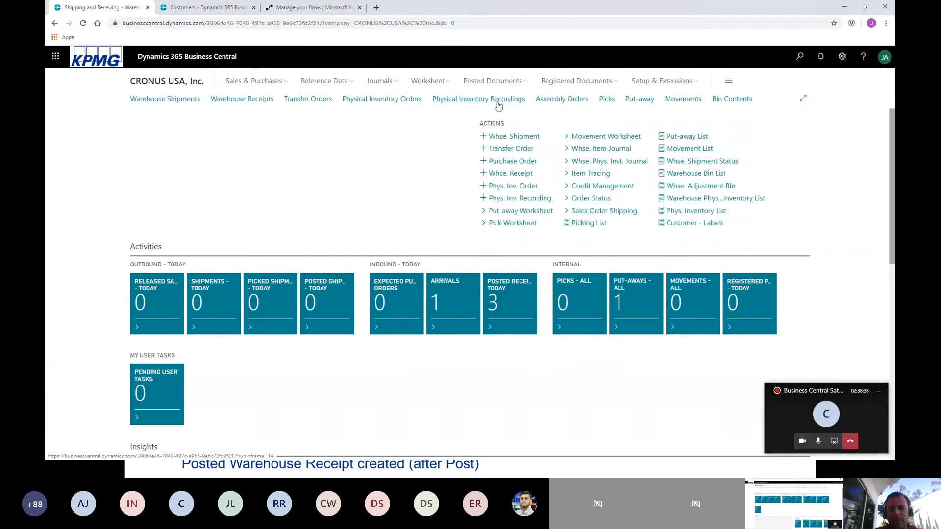
{"action": "left_click", "coordinate": [516, 83]}
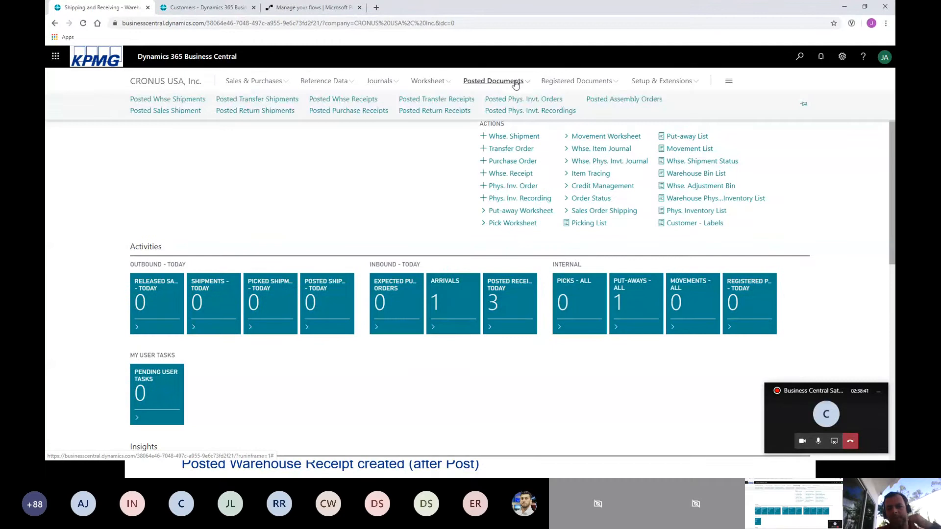
{"action": "left_click", "coordinate": [343, 112]}
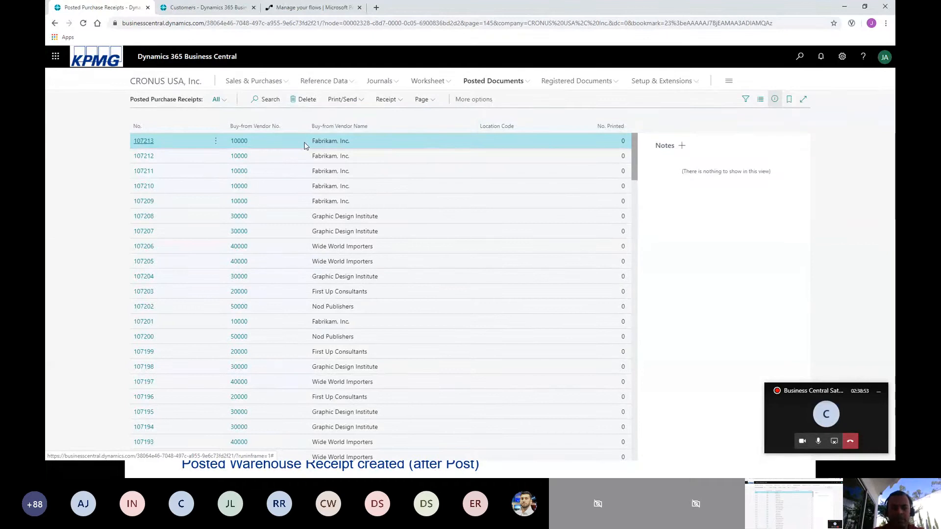
Return to the CRONUS USA, Inc. home page and open the list of posted warehouse receipts.
{"action": "left_click", "coordinate": [141, 80]}
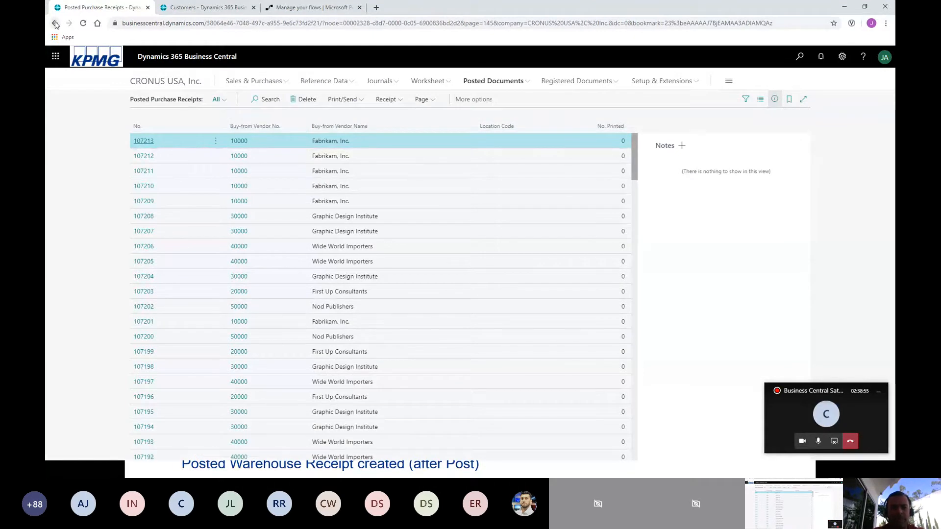
{"action": "left_click", "coordinate": [494, 82]}
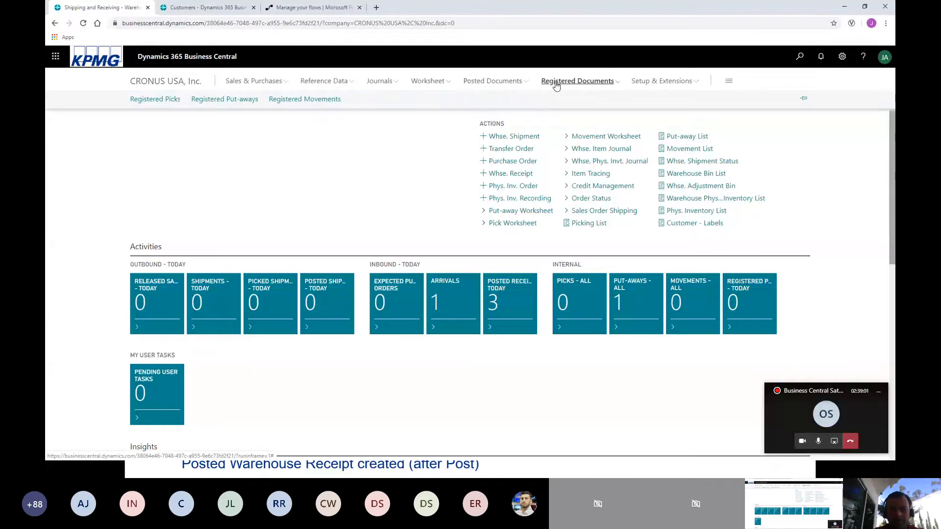
{"action": "left_click", "coordinate": [518, 84]}
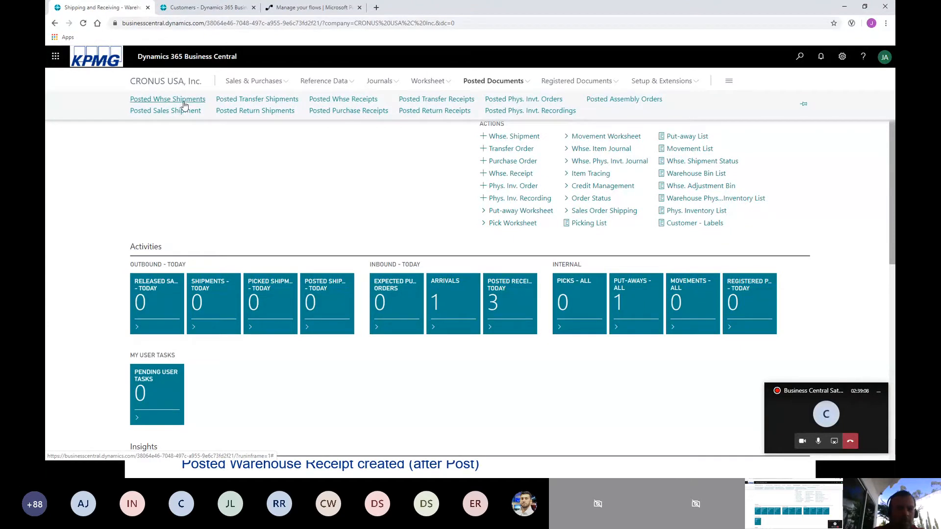
{"action": "left_click", "coordinate": [352, 100]}
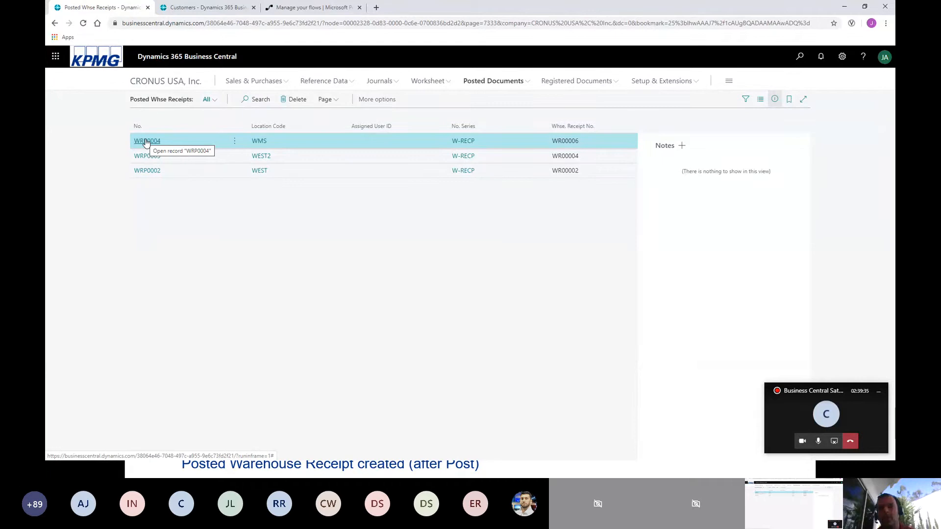
Leave the posted warehouse receipts, view the "Warehouse Control (Two Steps Inbound Flow)" slide, and return to the Business Central home page.
{"action": "left_click", "coordinate": [55, 23]}
{"action": "key", "text": "alt+Tab"}
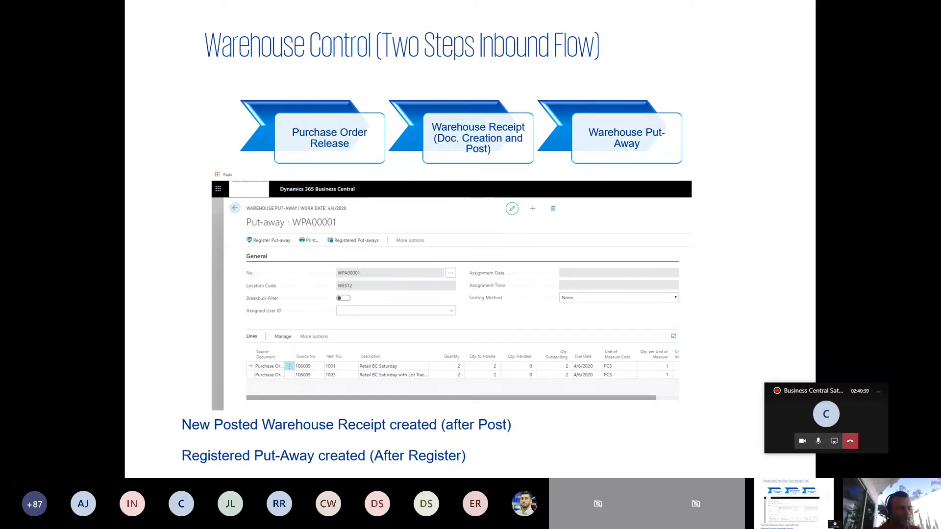
{"action": "key", "text": "Escape"}
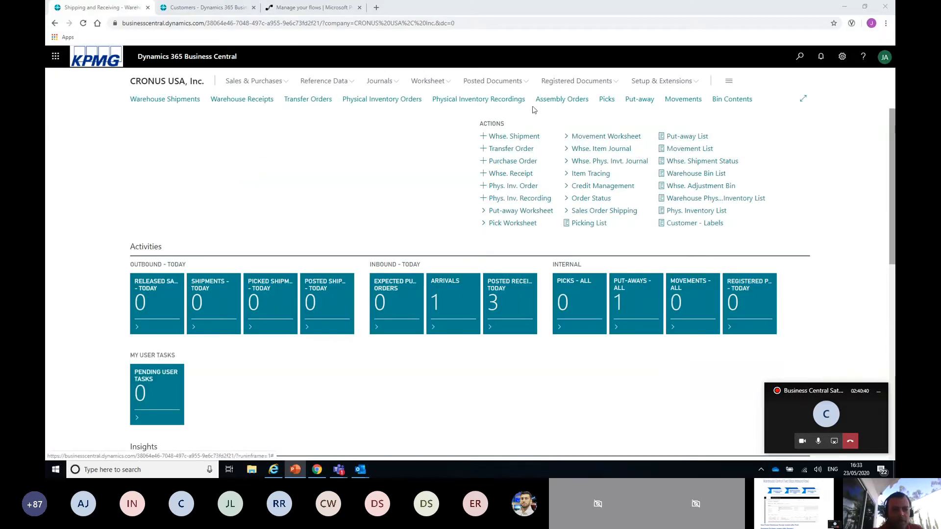
Create a new warehouse receipt numbered from the W-REC series for location WEST2.
{"action": "left_click", "coordinate": [271, 102]}
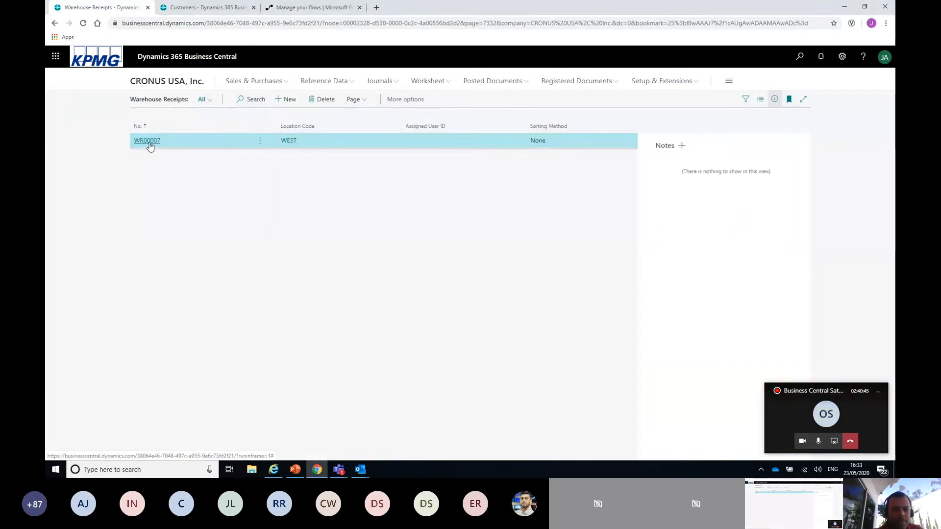
{"action": "left_click", "coordinate": [289, 101]}
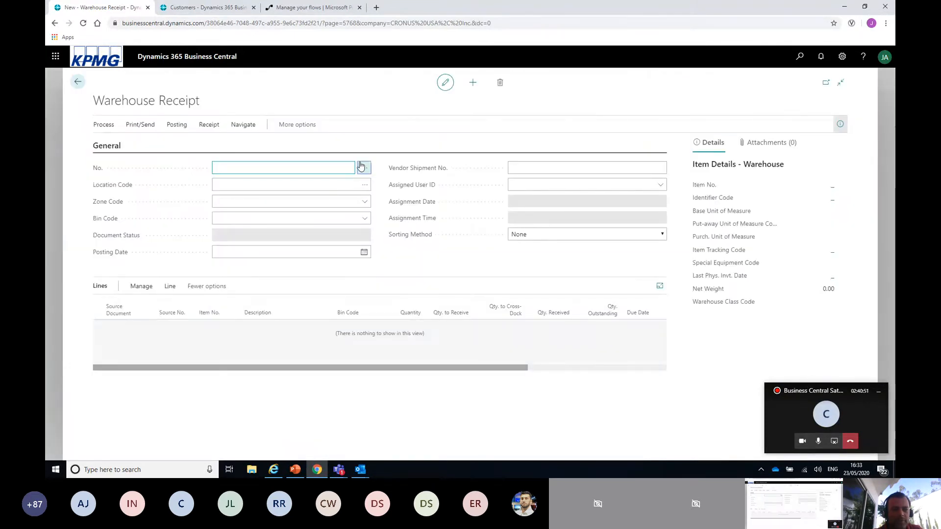
{"action": "left_click", "coordinate": [364, 168]}
{"action": "left_click", "coordinate": [617, 231]}
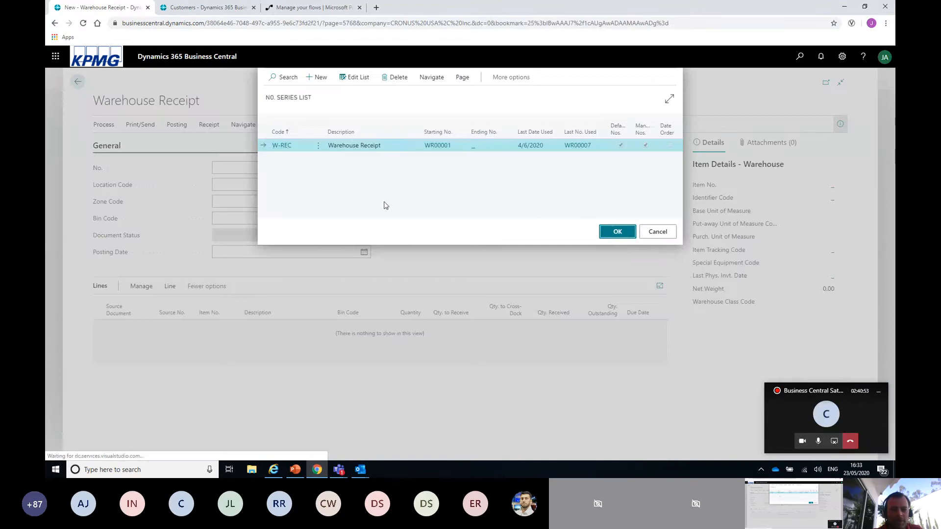
{"action": "type", "text": "west"}
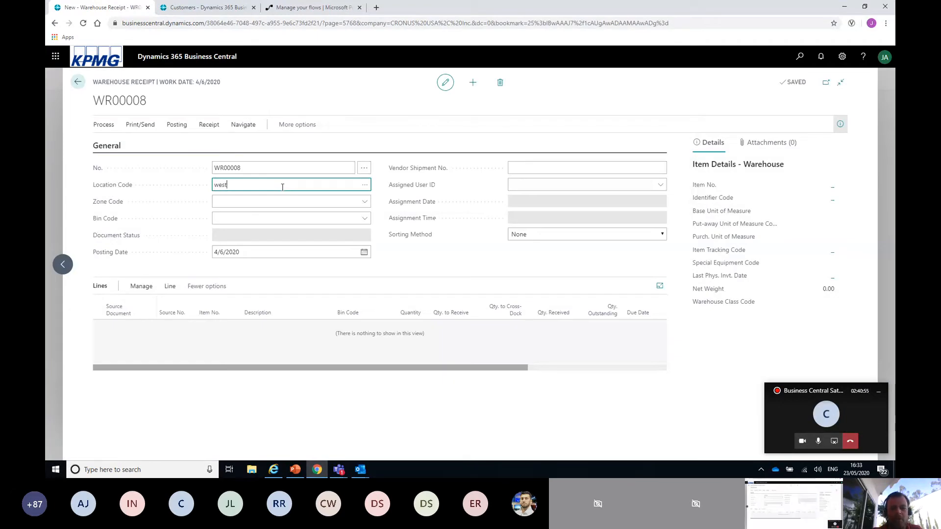
{"action": "type", "text": "2"}
{"action": "key", "text": "Tab"}
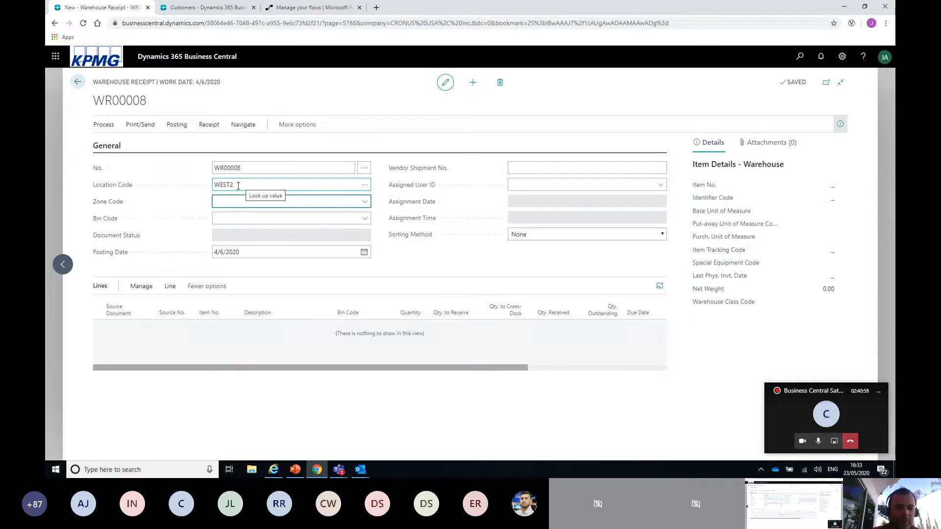
Get the source document purchase order 106009 into the warehouse receipt.
{"action": "left_click", "coordinate": [107, 129]}
{"action": "left_click", "coordinate": [304, 143]}
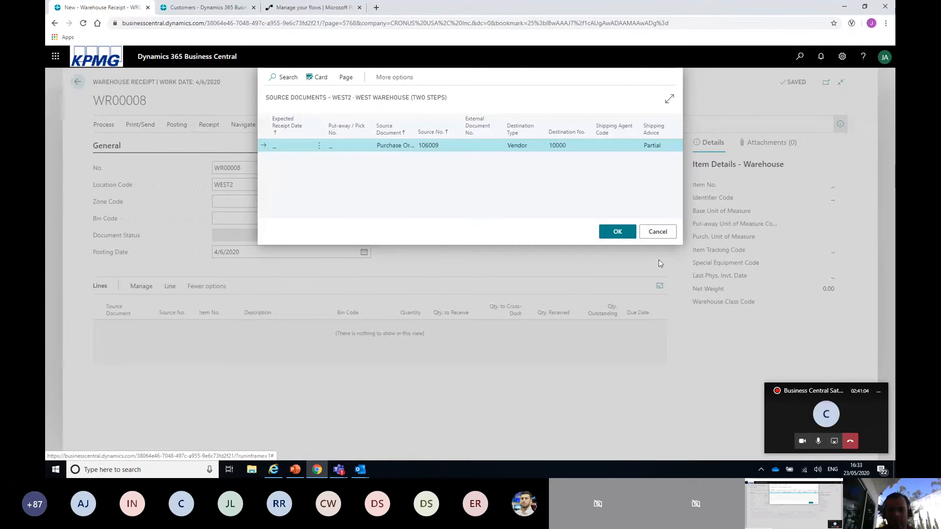
{"action": "left_click", "coordinate": [618, 232]}
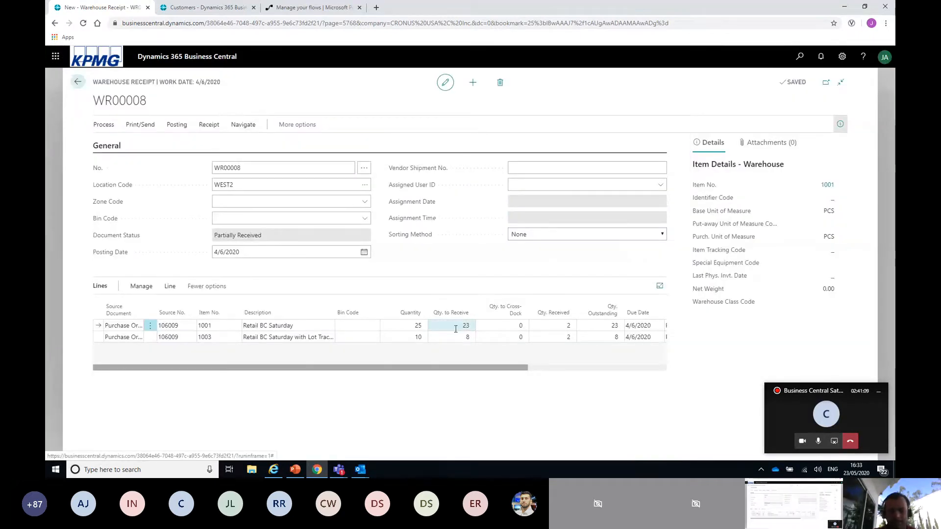
{"action": "left_click", "coordinate": [455, 329]}
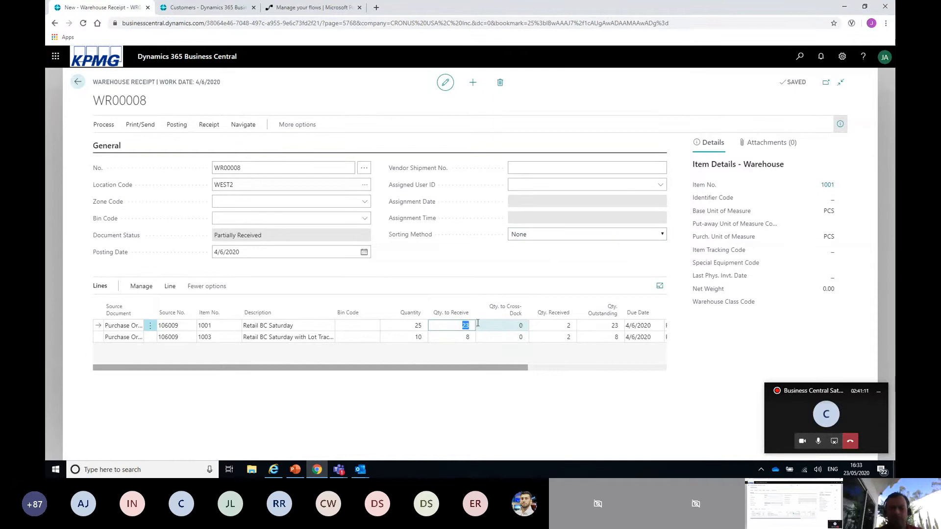
{"action": "type", "text": "10"}
{"action": "key", "text": "Down"}
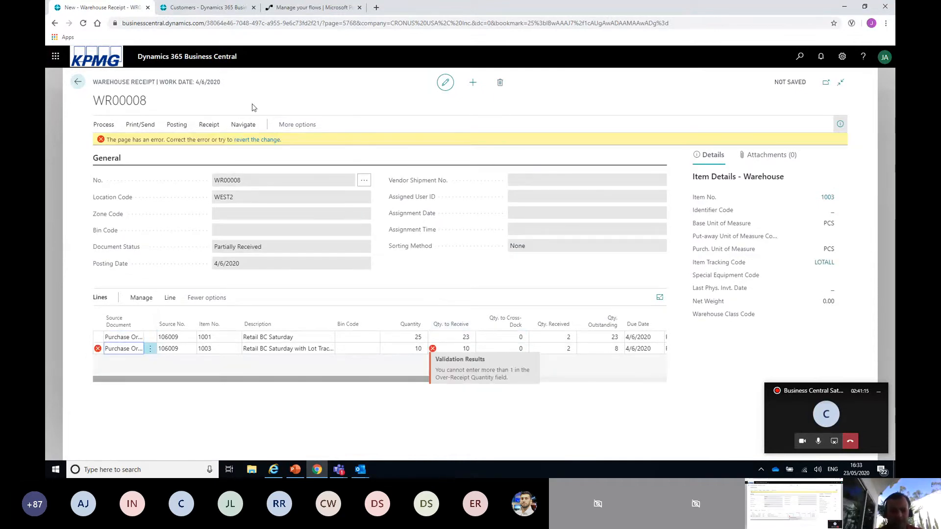
{"action": "left_click", "coordinate": [254, 141]}
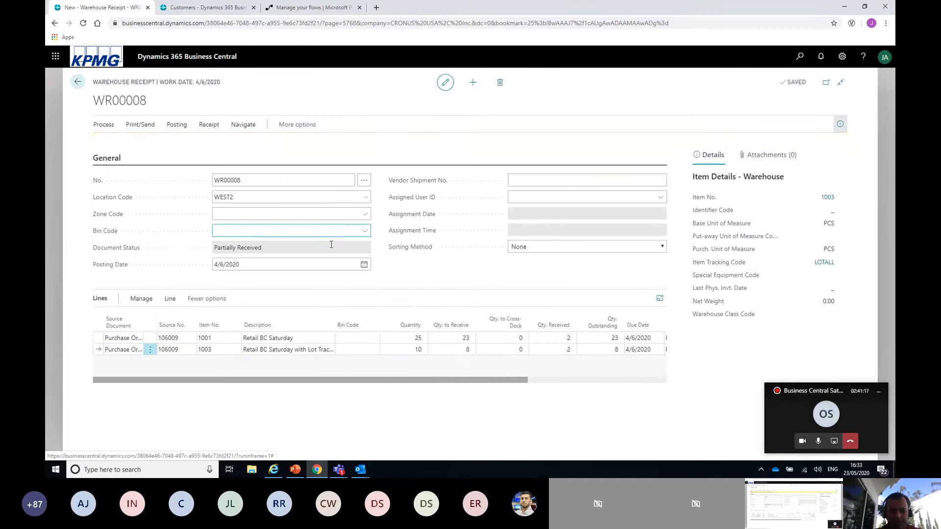
Set the quantity to receive to 10 for item 1001 and to 0 for item 1003.
{"action": "left_click", "coordinate": [457, 326]}
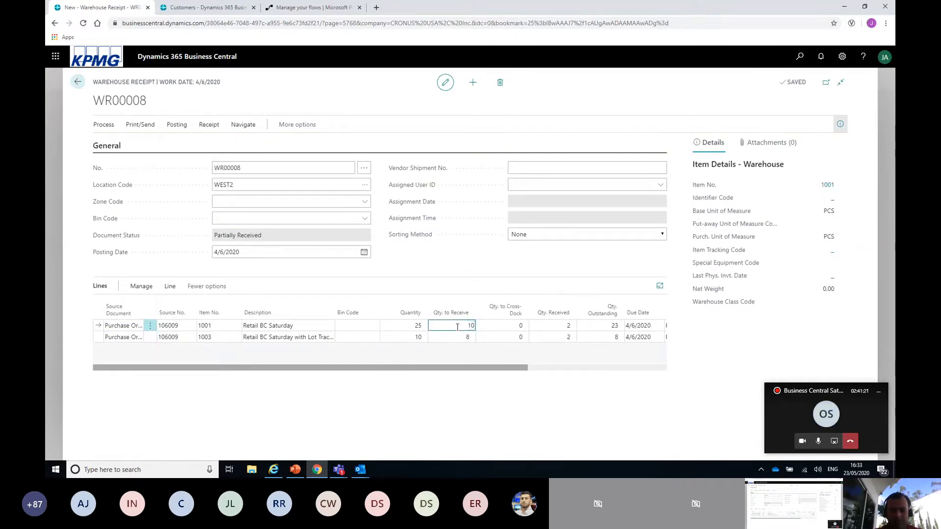
{"action": "key", "text": "Tab"}
{"action": "left_click", "coordinate": [460, 337]}
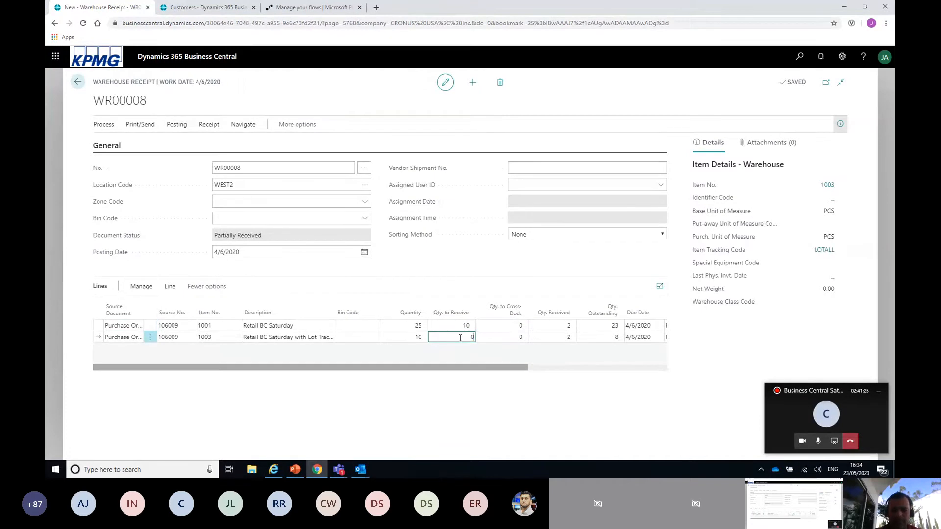
{"action": "key", "text": "Up"}
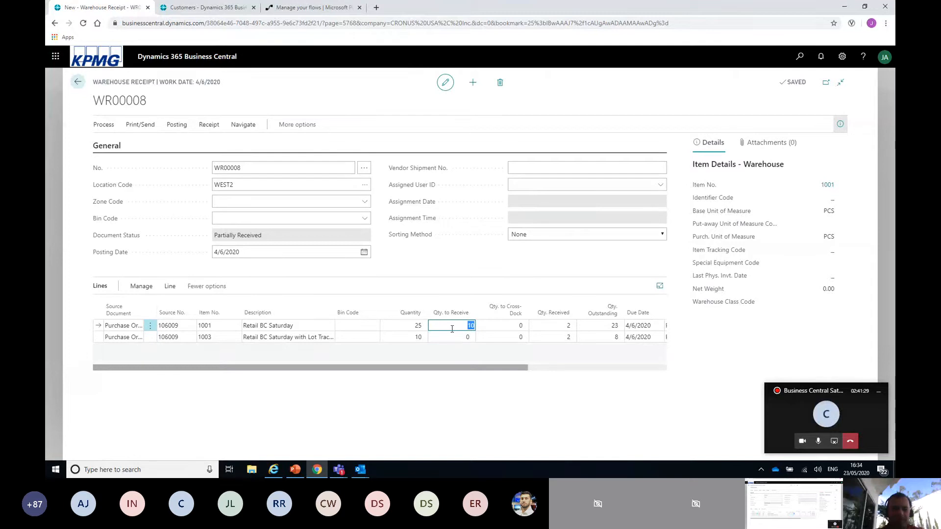
Post the warehouse receipt for location WEST2 and close the posting message.
{"action": "left_click", "coordinate": [181, 131]}
{"action": "left_click", "coordinate": [132, 143]}
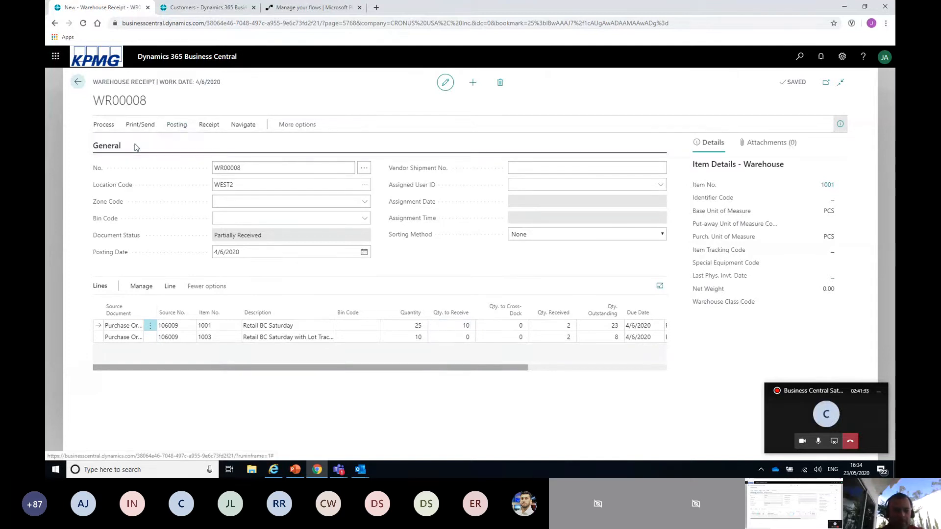
{"action": "left_click", "coordinate": [512, 283]}
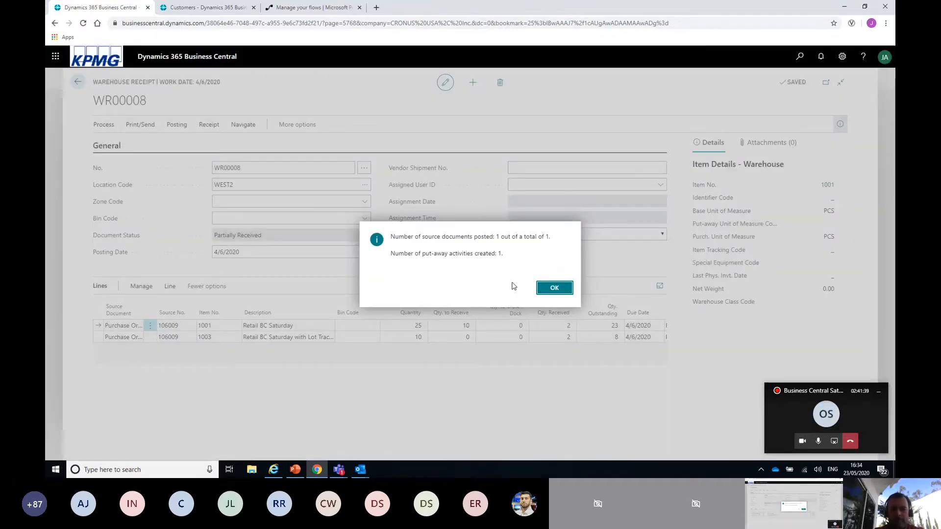
{"action": "left_click", "coordinate": [550, 290]}
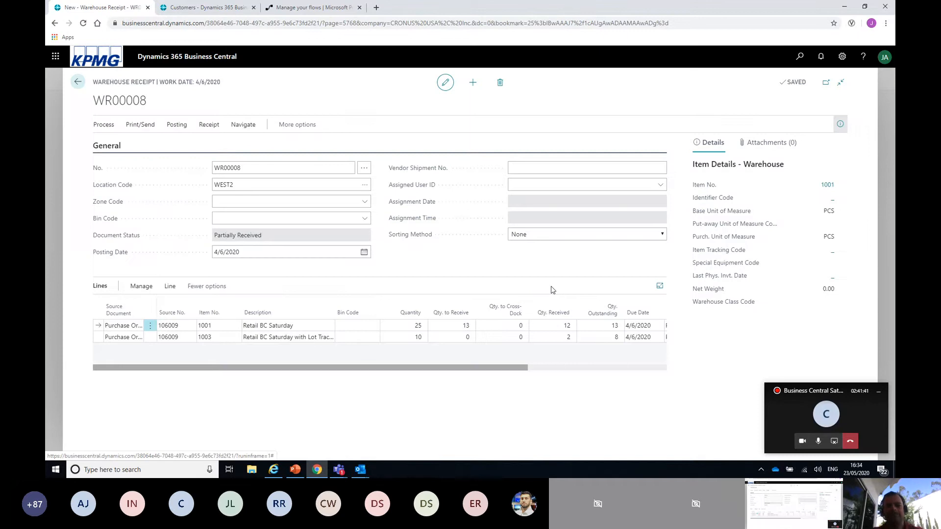
Check the two-step inbound flow slide in PowerPoint, and go from the warehouse receipt back to the Business Central home page.
{"action": "key", "text": "alt+Tab"}
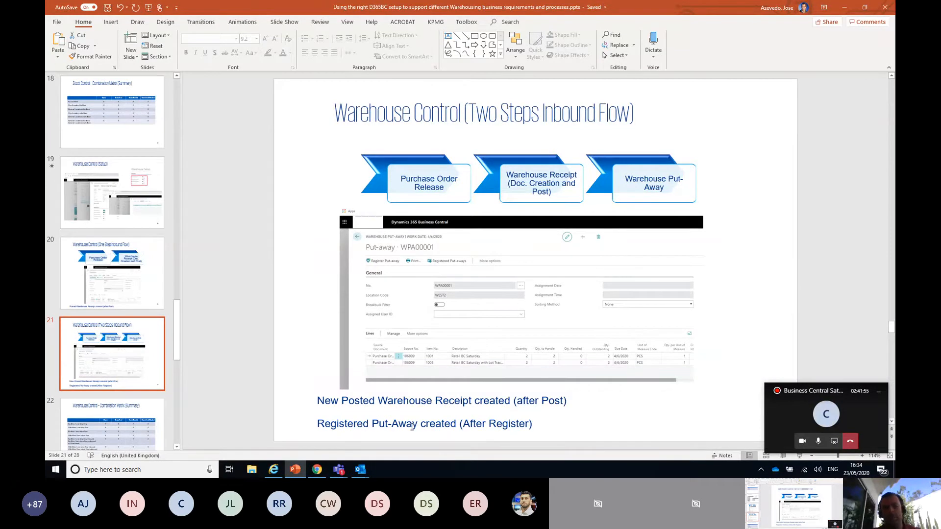
{"action": "key", "text": "alt+Tab"}
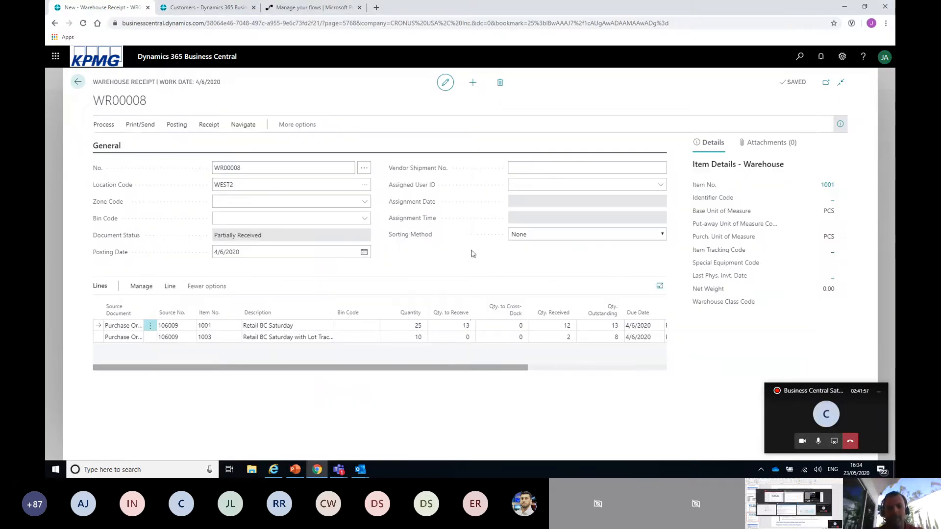
{"action": "left_click", "coordinate": [77, 82]}
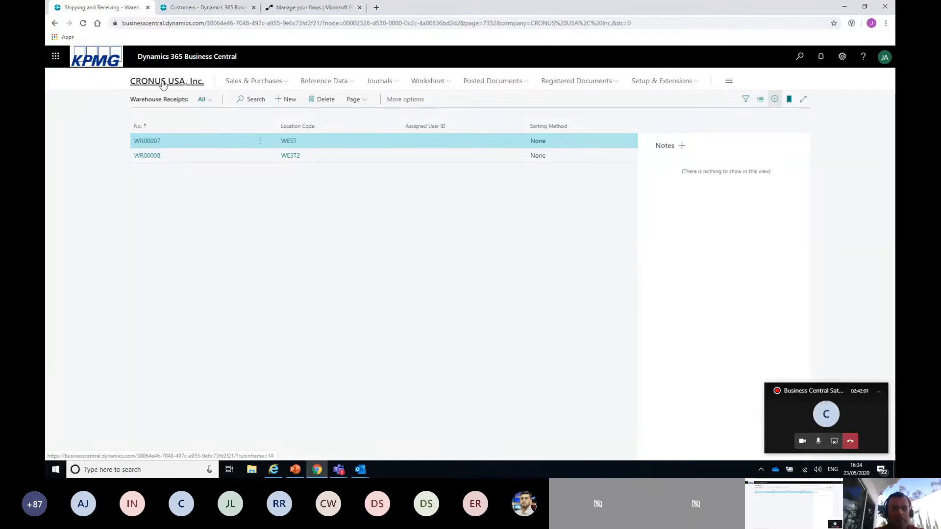
{"action": "left_click", "coordinate": [163, 83]}
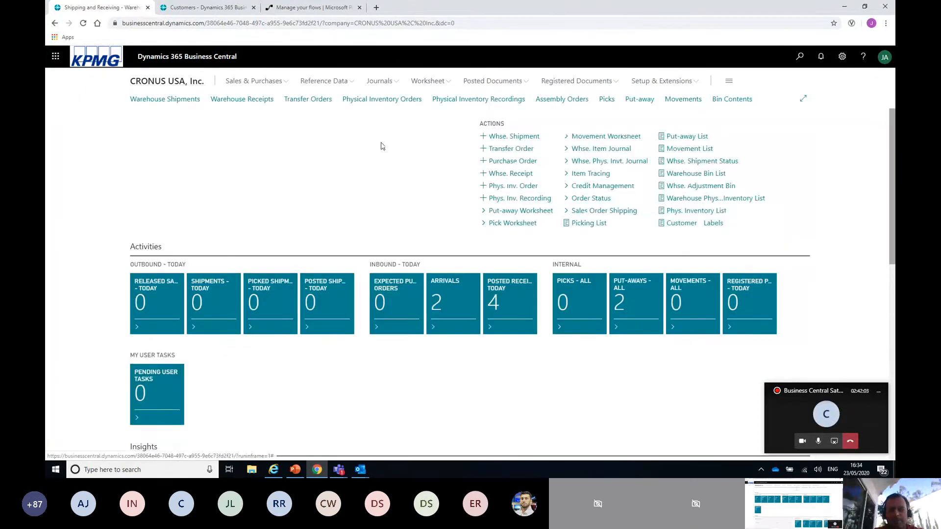
Open put-away WPA00003 for location WEST2 from the put-away list and select the quantity to handle for item 1001.
{"action": "left_click", "coordinate": [643, 100]}
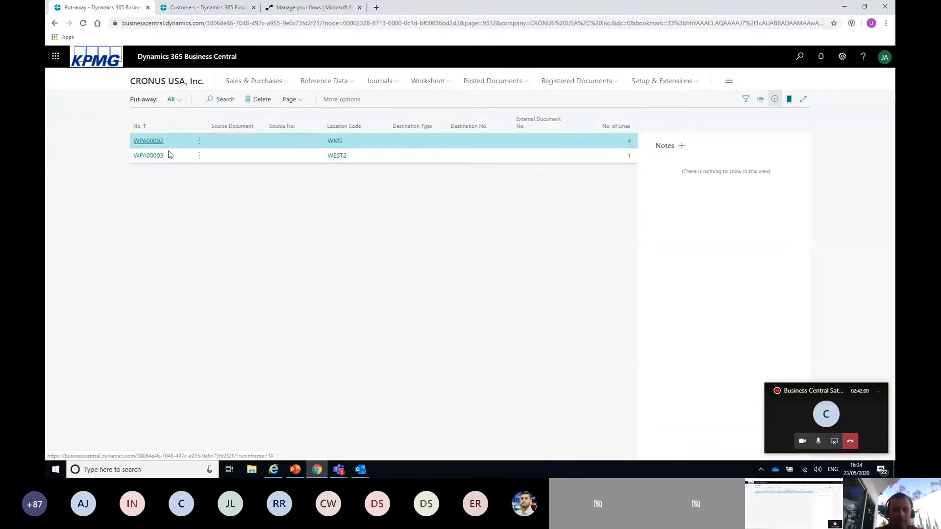
{"action": "left_click", "coordinate": [149, 159]}
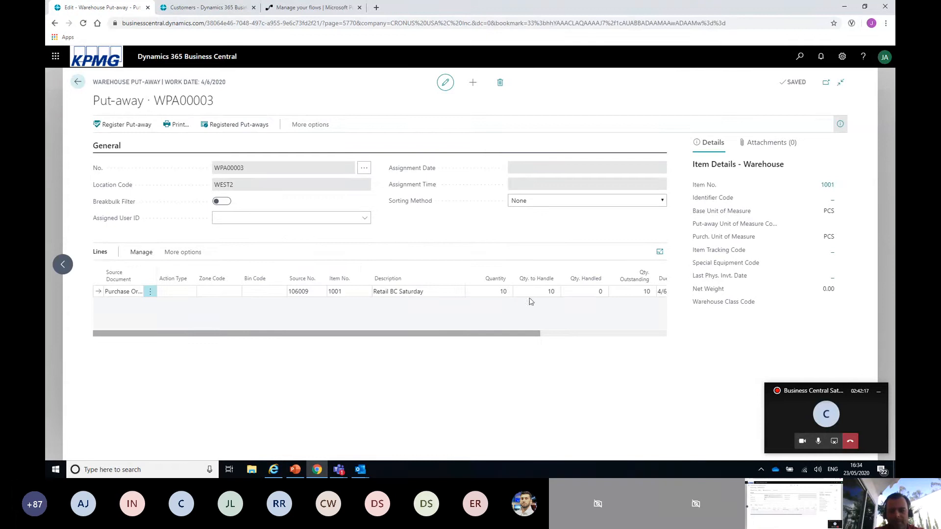
{"action": "left_click", "coordinate": [560, 292]}
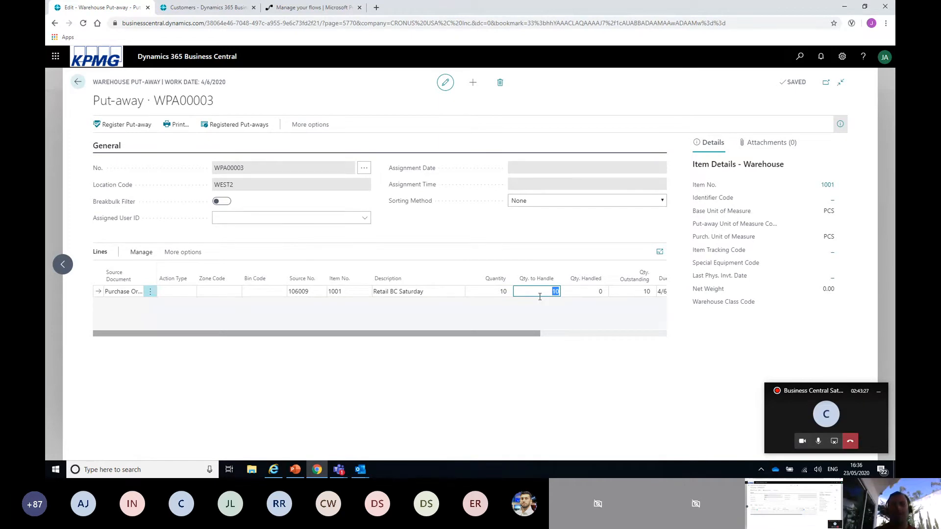
Switch to PowerPoint, start the slide show from the two-step inbound flow slide, and advance to "Warehouse Control - Combination Matrix (Summary)".
{"action": "key", "text": "alt+Tab"}
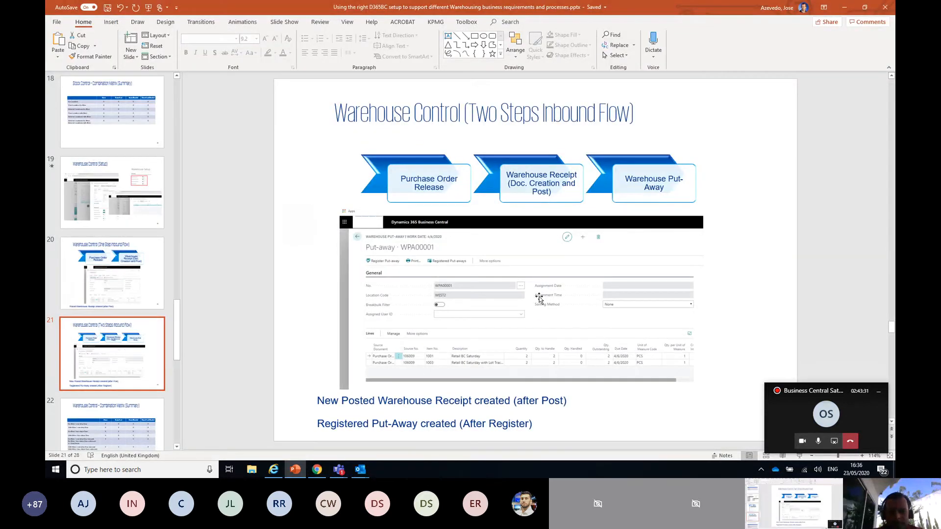
{"action": "key", "text": "alt+Tab"}
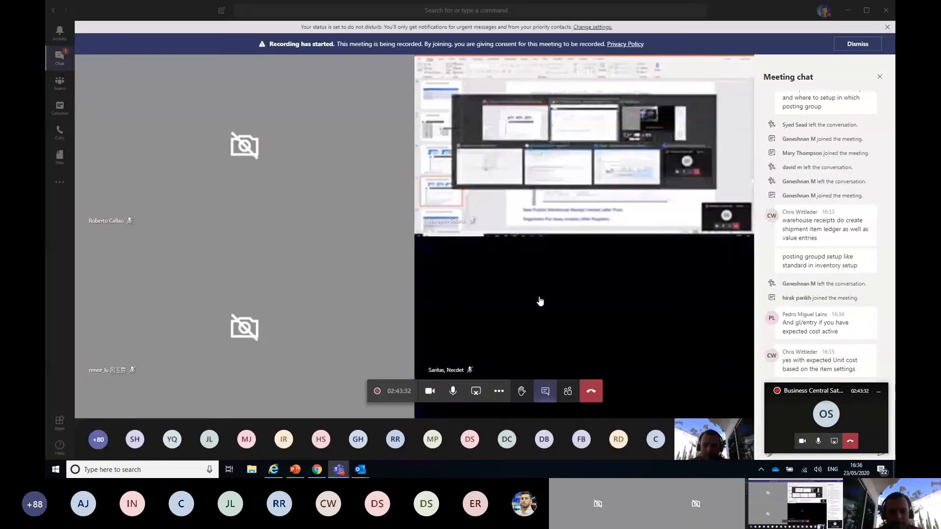
{"action": "key", "text": "alt+Tab"}
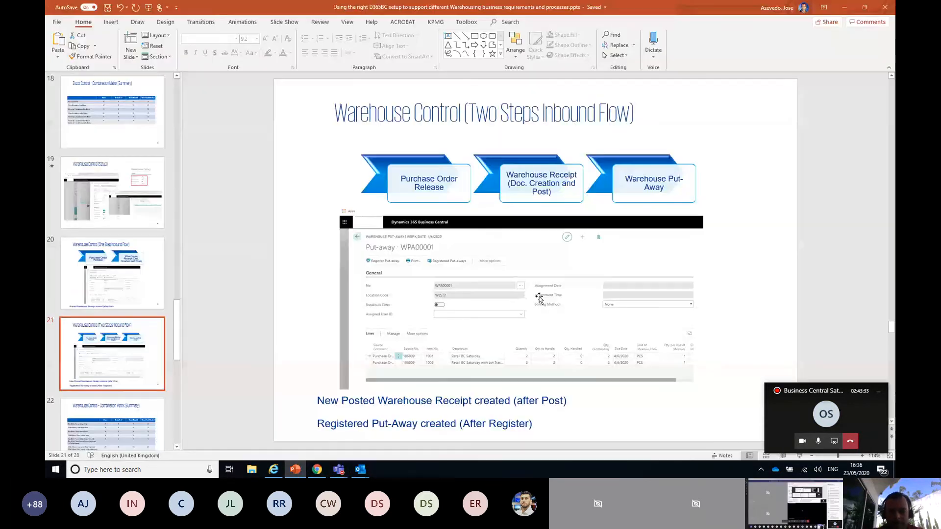
{"action": "left_click", "coordinate": [799, 456]}
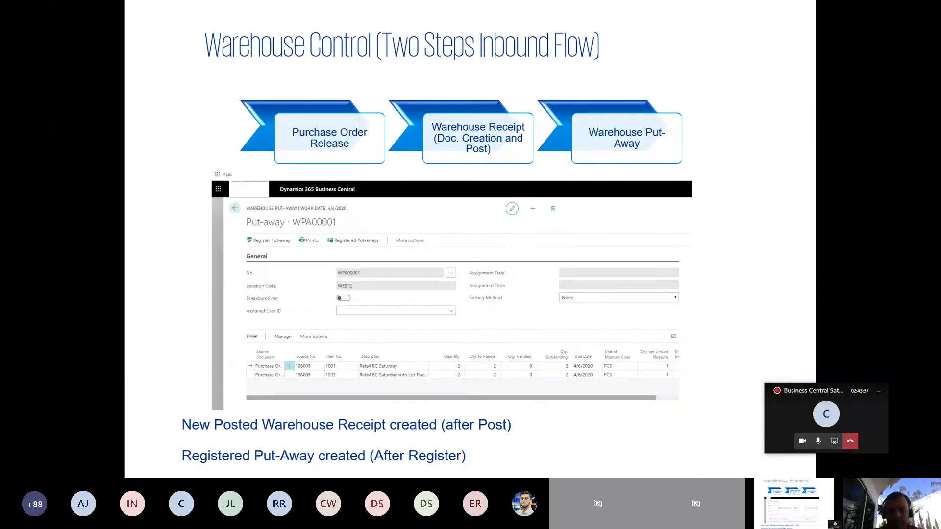
{"action": "key", "text": "Right"}
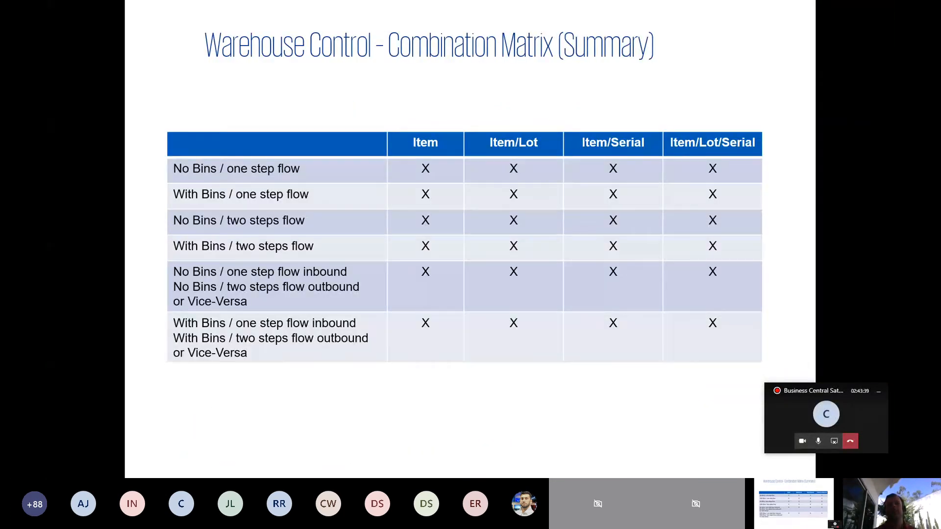